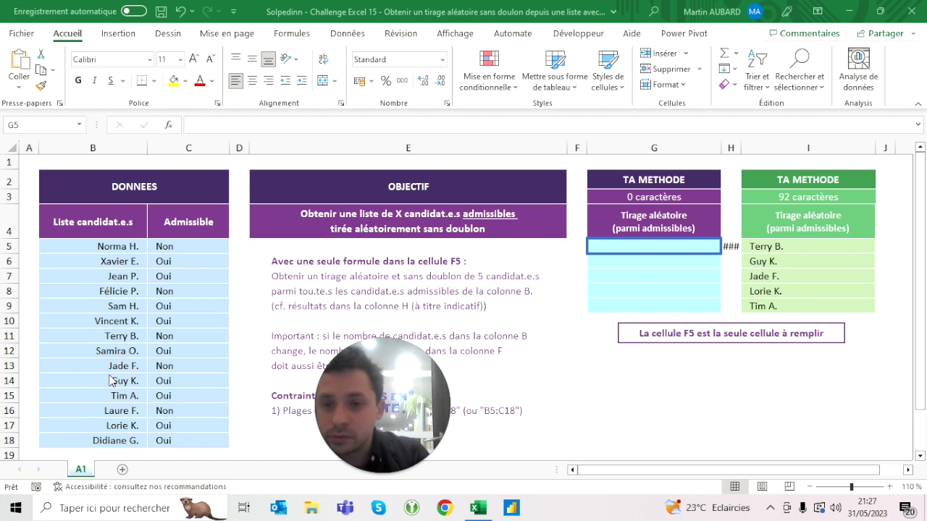
# Select G5 and begin the formula =FILTRE( using the autocomplete suggestion
pyautogui.click(640, 250)
pyautogui.press('Up')
pyautogui.press('Down')
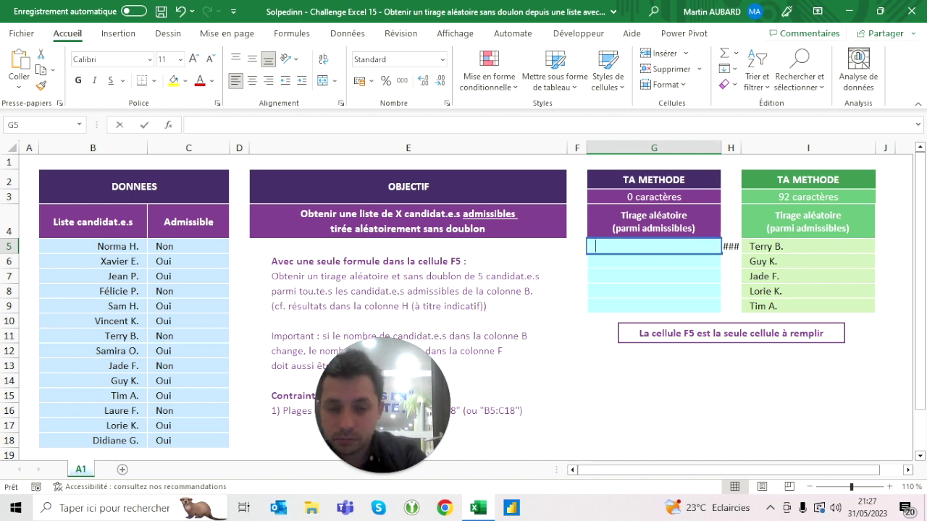
pyautogui.write('=l')
pyautogui.press('BackSpace')
pyautogui.write('filtre(')
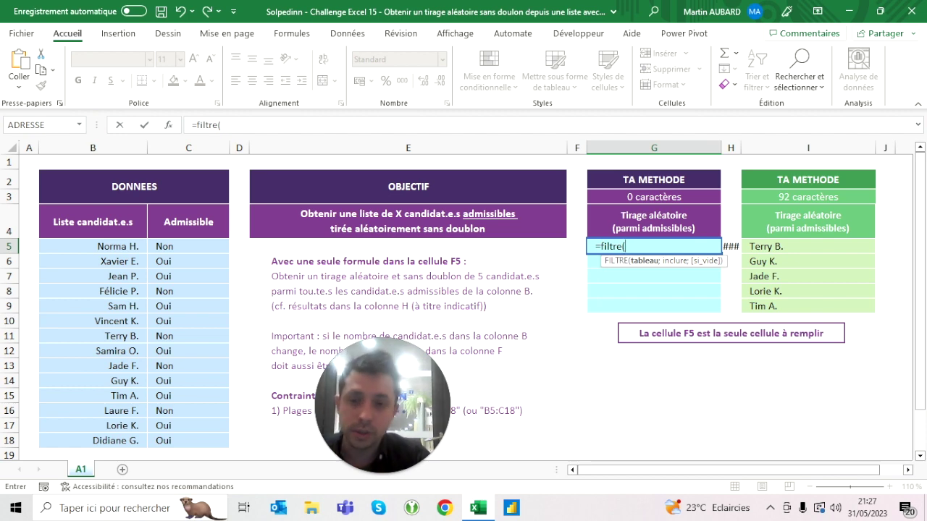
# Enter =FILTRE(B5:B18;C5:C18="Oui") in G5, spilling the nine admissible candidates
pyautogui.moveTo(92, 246); pyautogui.dragTo(92, 440)
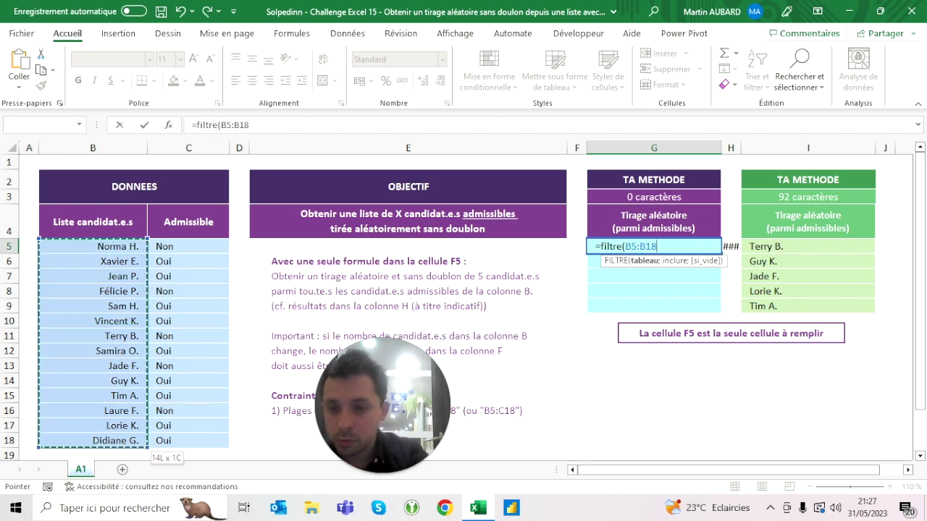
pyautogui.write(';')
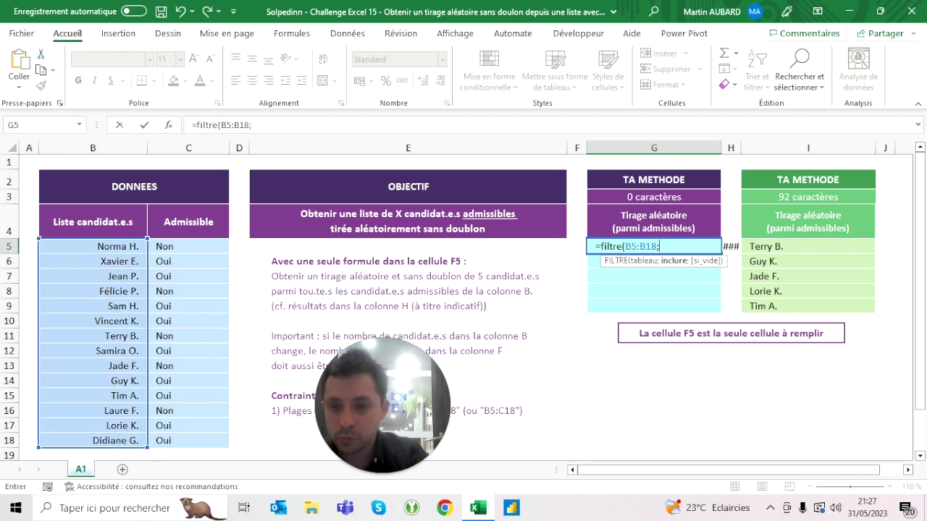
pyautogui.moveTo(188, 246); pyautogui.dragTo(188, 440)
pyautogui.write('="Oui")')
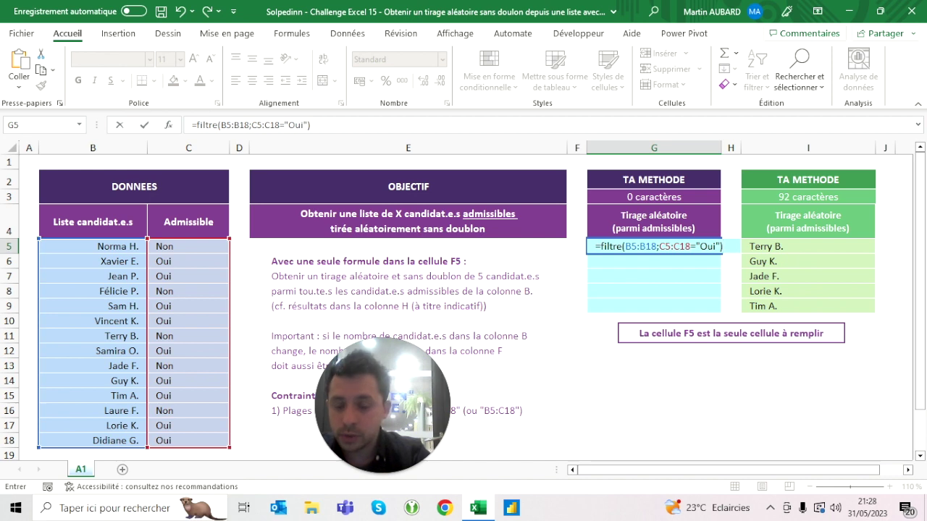
pyautogui.hotkey('ctrl', 'Return')
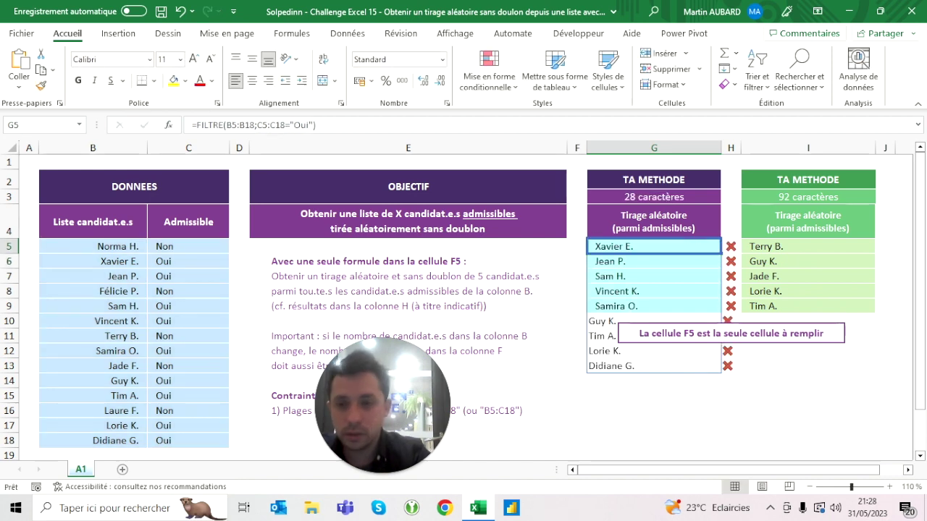
pyautogui.click(92, 261)
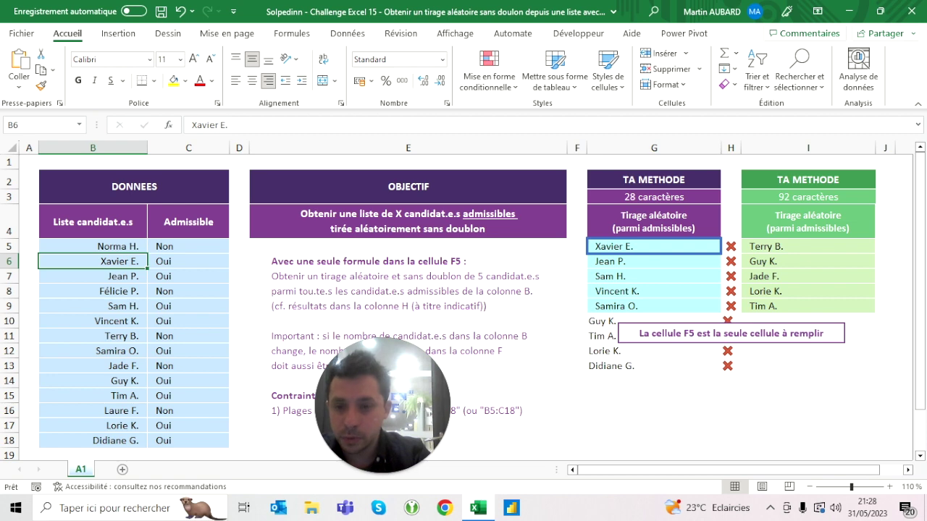
pyautogui.click(93, 276)
pyautogui.click(92, 440)
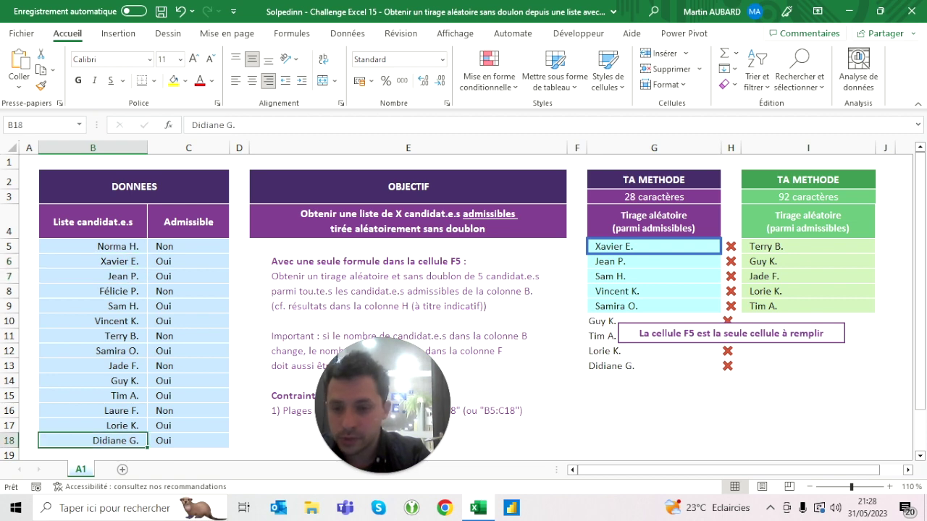
pyautogui.click(654, 366)
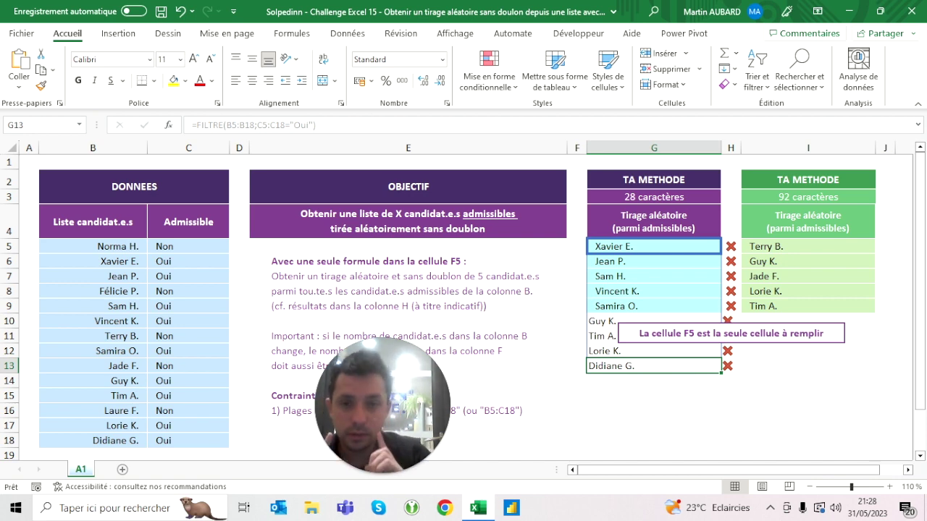
pyautogui.click(601, 336)
pyautogui.press('Up')
pyautogui.press('Up')
pyautogui.press('Up')
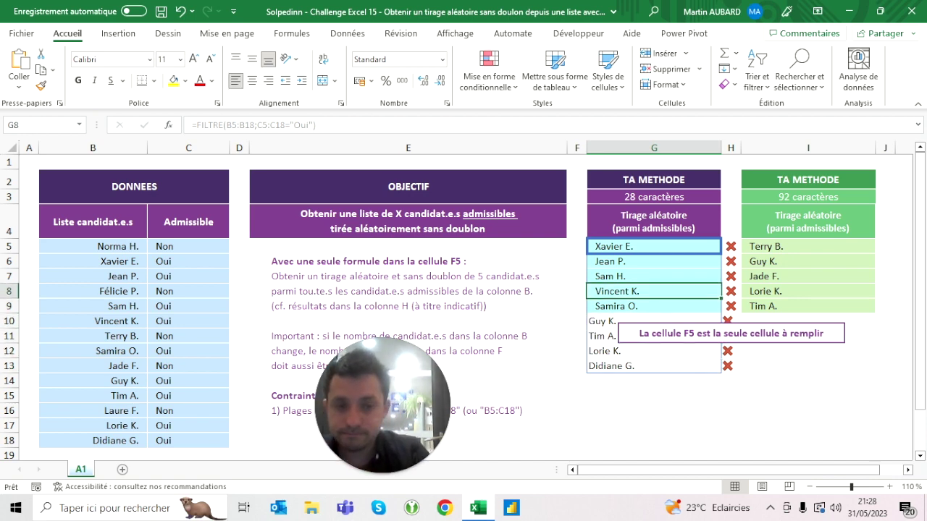
pyautogui.press('Up')
pyautogui.press('Up')
pyautogui.press('Up')
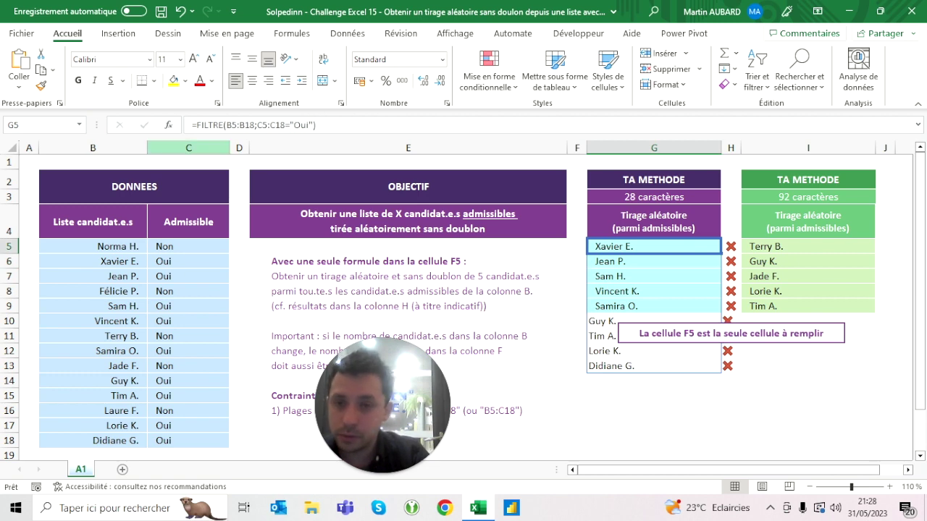
pyautogui.click(193, 125)
pyautogui.hotkey('shift', 'End')
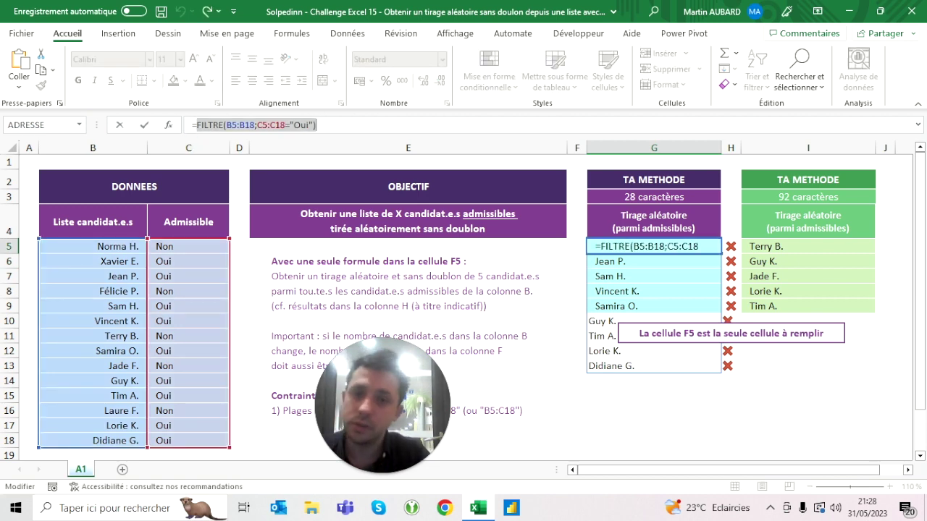
pyautogui.press('End')
pyautogui.press('Escape')
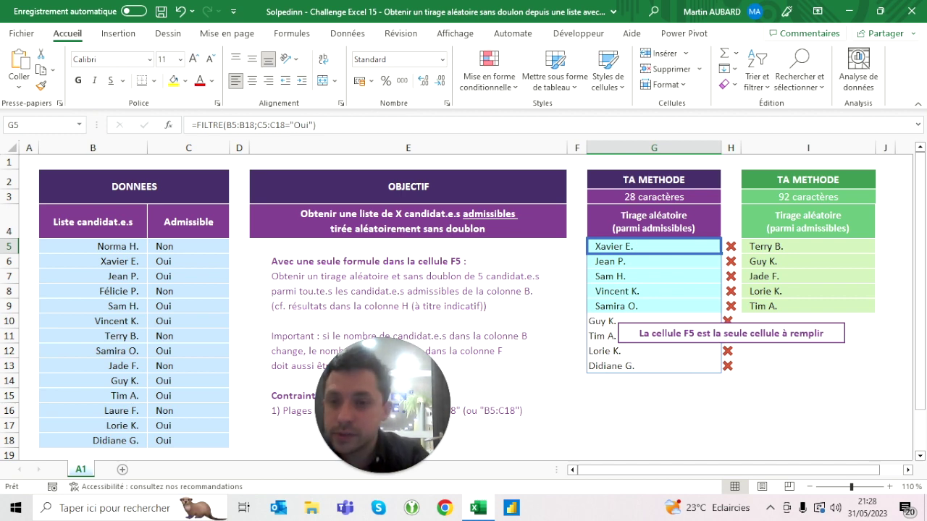
# Wrap the filter as =LET(t;FILTRE(B5:B18;C5:C18="Oui");t) so the list is named t
pyautogui.press('F2')
pyautogui.press('Home')
pyautogui.press('Right')
pyautogui.write('let(')
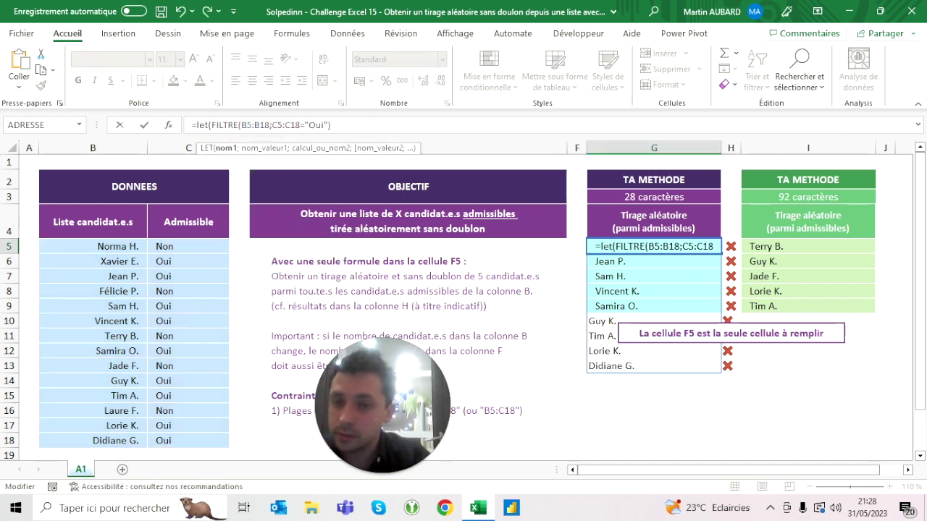
pyautogui.write('t;')
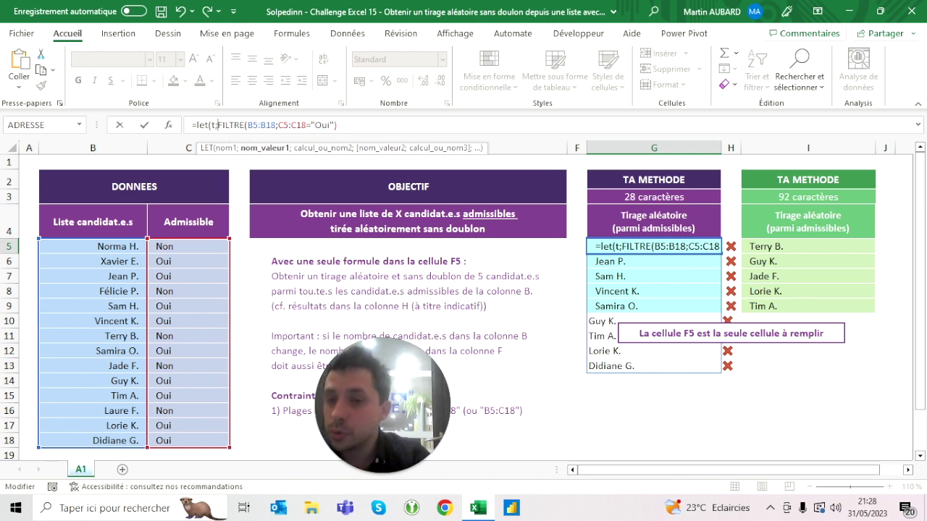
pyautogui.write(';')
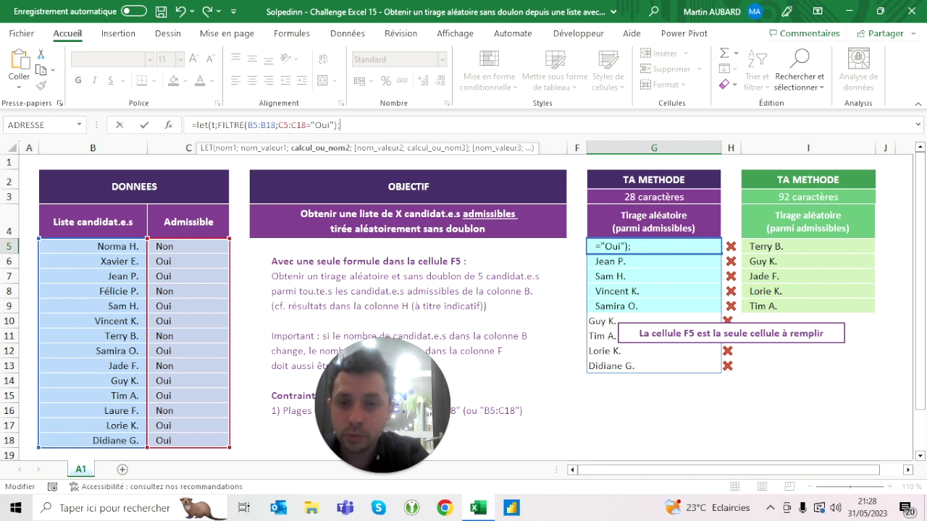
pyautogui.write('t)')
pyautogui.hotkey('ctrl', 'Return')
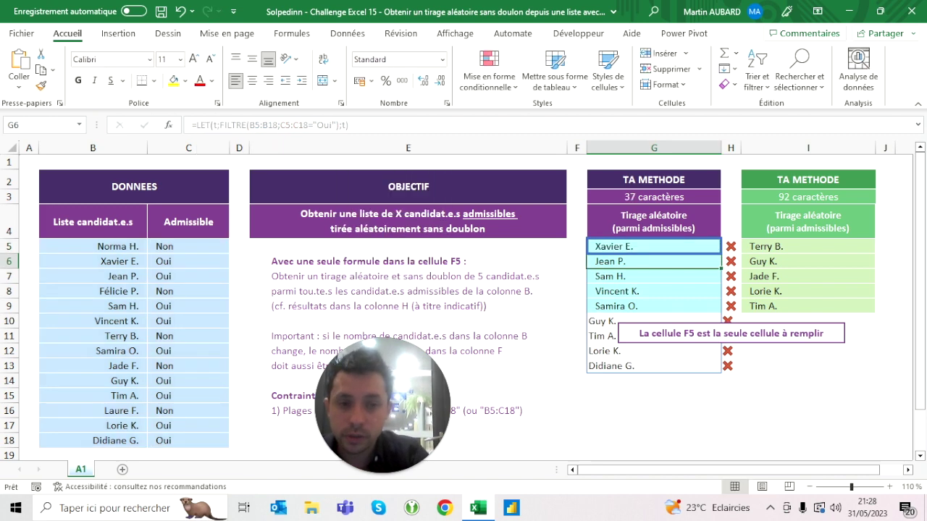
# Append &"test" to the returned t as a check
pyautogui.press('F2')
pyautogui.press('Left')
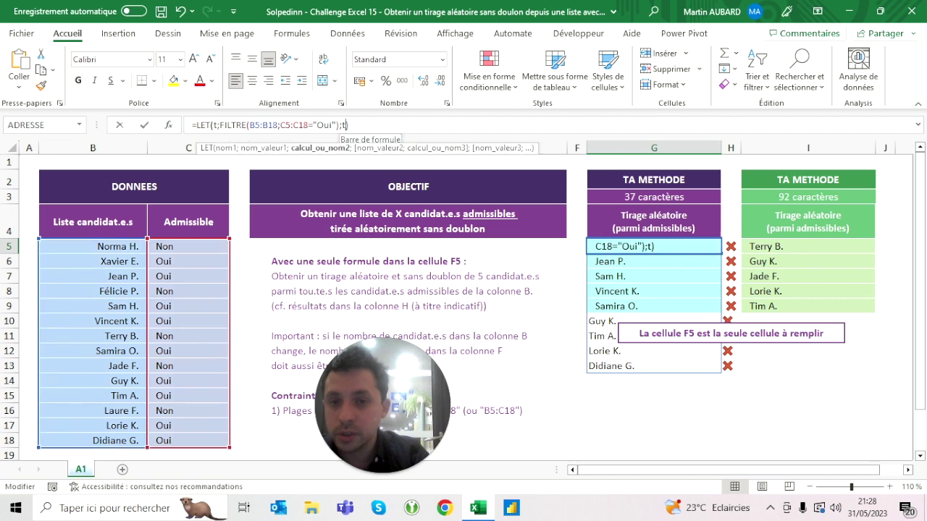
pyautogui.write('&""')
pyautogui.write('teste')
pyautogui.press('BackSpace')
pyautogui.press('BackSpace')
pyautogui.write('te')
pyautogui.press('BackSpace')
pyautogui.write('"')
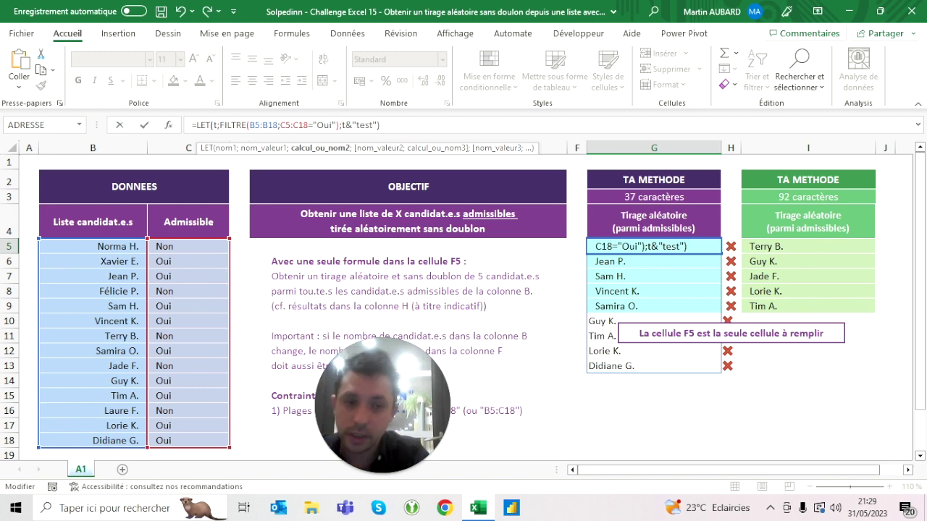
# Check the "test" suffix result, then strip it so G5 returns just t
pyautogui.press('Return')
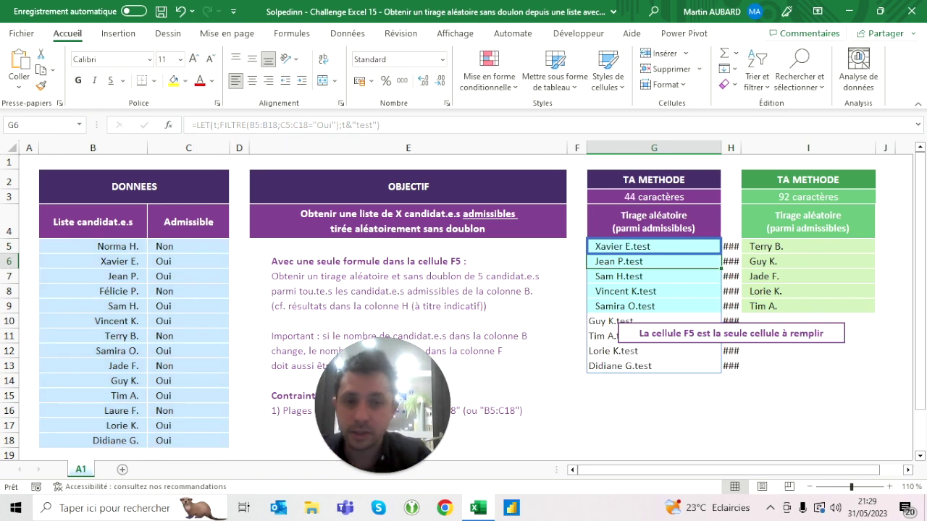
pyautogui.click(654, 246)
pyautogui.click(376, 124)
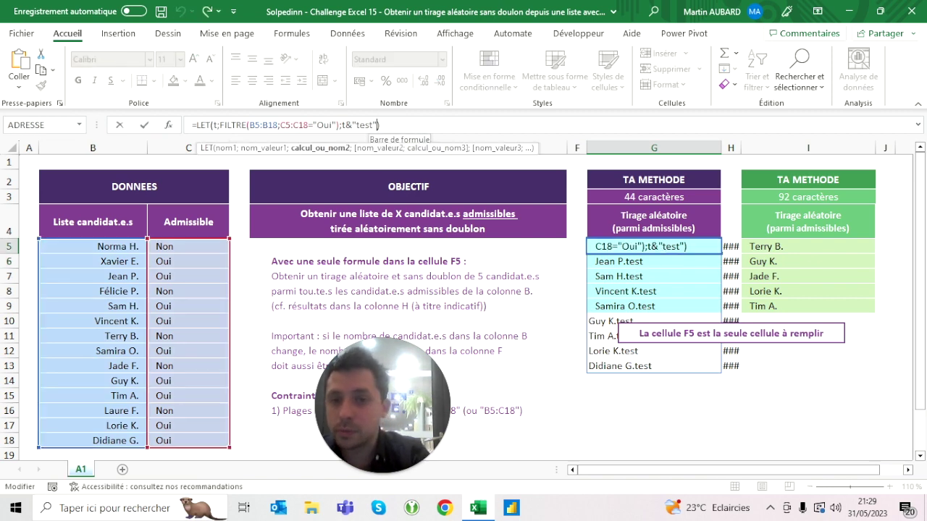
pyautogui.press('BackSpace')
pyautogui.press('BackSpace')
pyautogui.press('BackSpace')
pyautogui.press('BackSpace')
pyautogui.press('BackSpace')
pyautogui.press('BackSpace')
pyautogui.press('BackSpace')
pyautogui.hotkey('ctrl', 'Return')
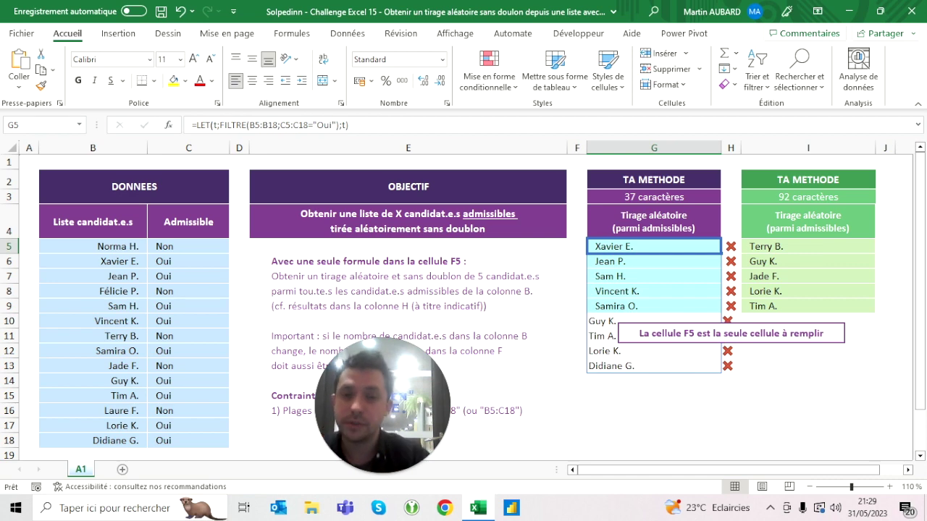
# Reconfirm the 37-character LET formula in G5 and select column H
pyautogui.press('F2')
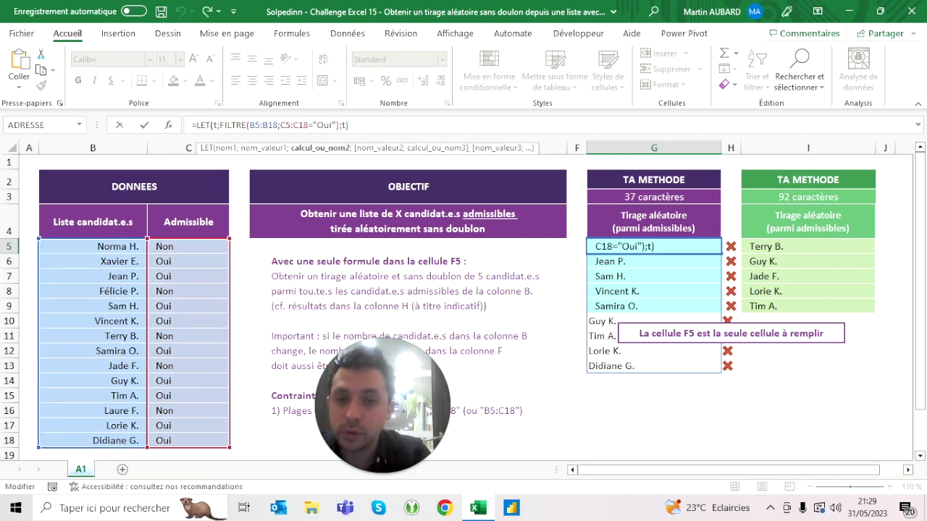
pyautogui.press('Escape')
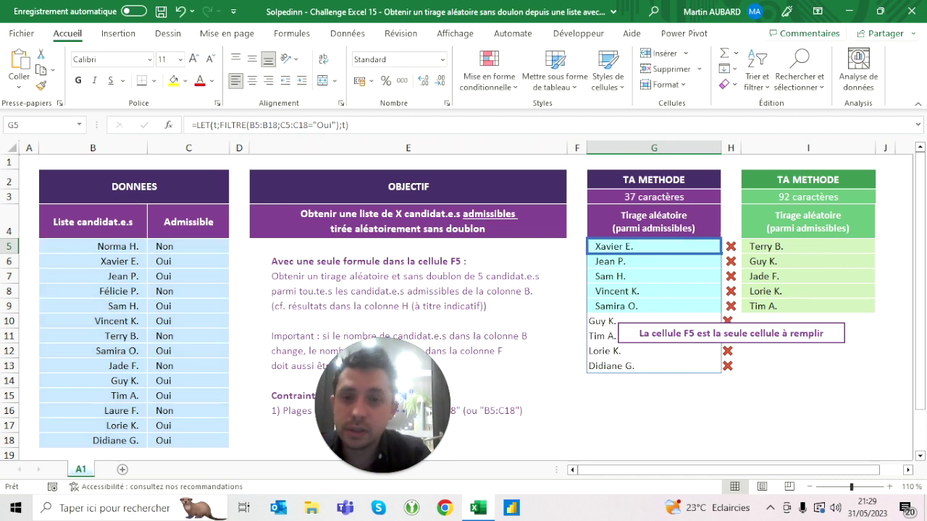
pyautogui.click(342, 124)
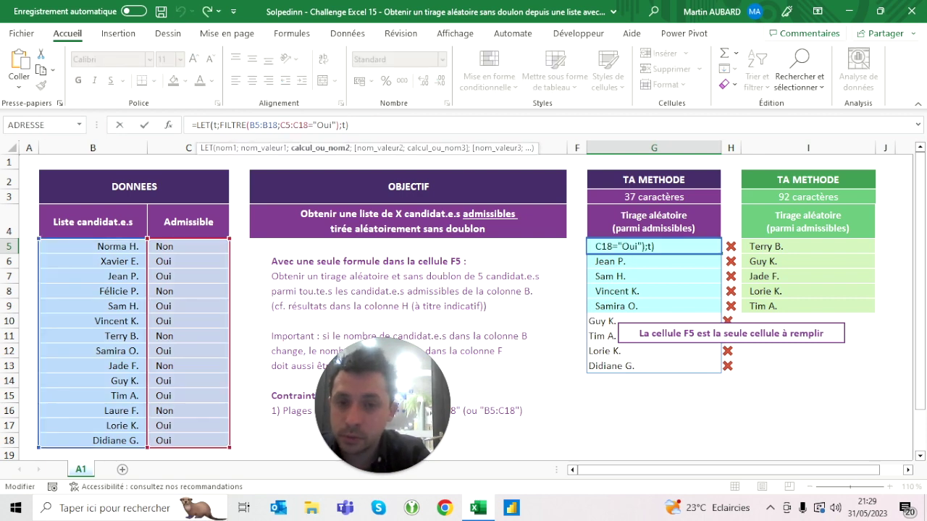
pyautogui.hotkey('ctrl', 'Return')
pyautogui.click(731, 148)
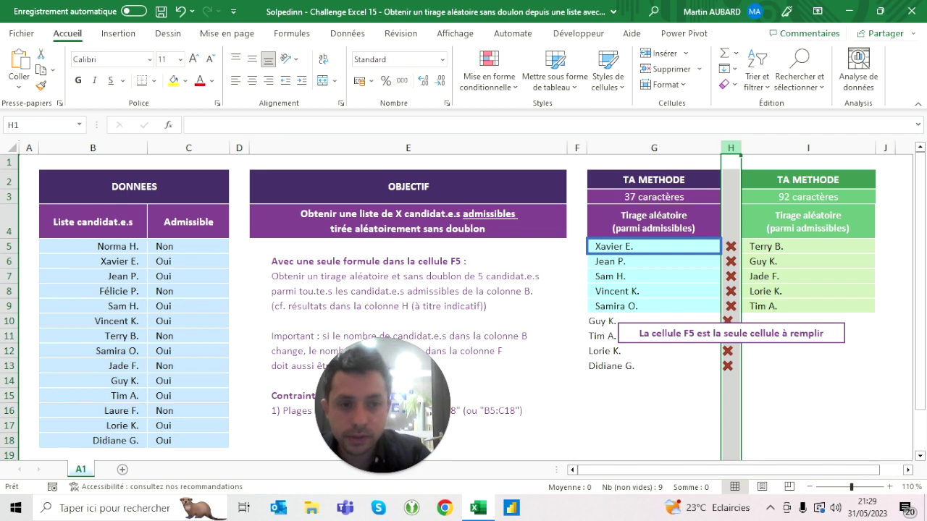
# Insert a new column at H and make G5 return ASSEMB.H(t;t) across two columns
pyautogui.hotkey('ctrl', '+')
pyautogui.click(719, 232)
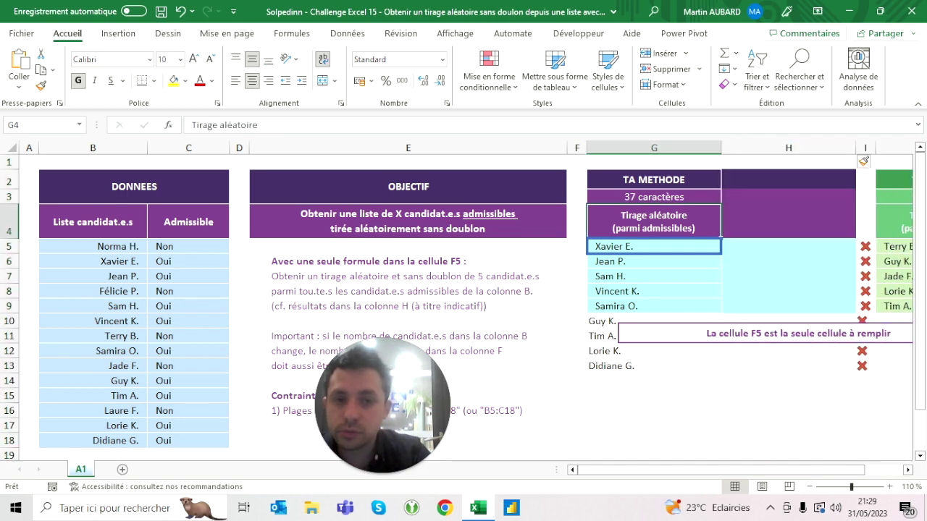
pyautogui.click(654, 247)
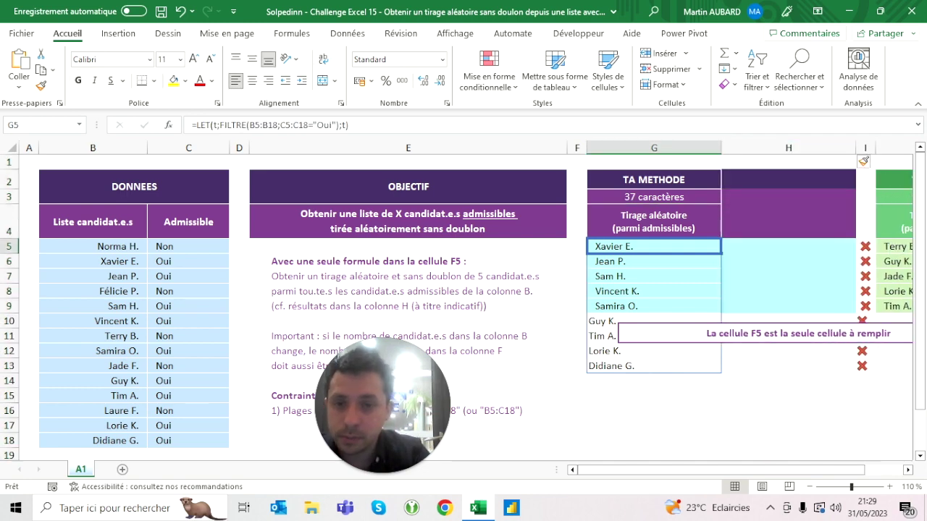
pyautogui.press('F2')
pyautogui.press('Left')
pyautogui.press('Left')
pyautogui.write('ass')
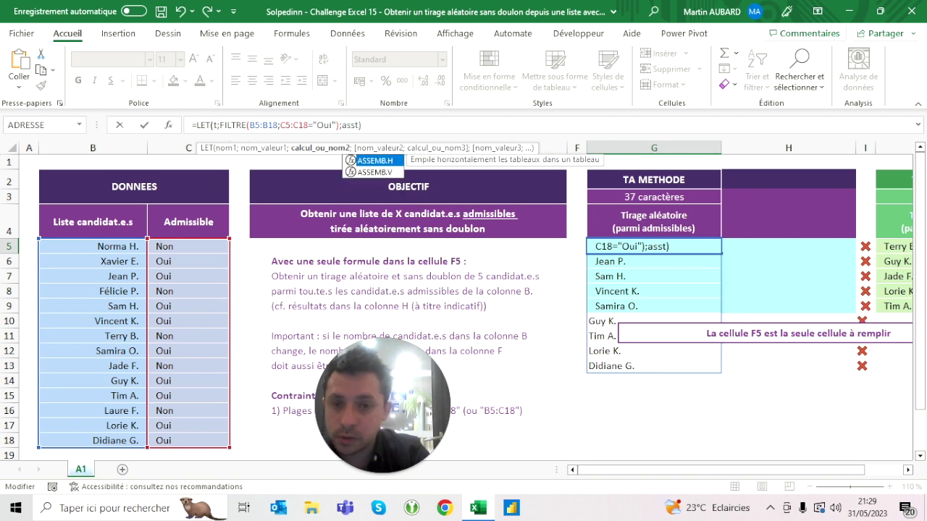
pyautogui.press('Tab')
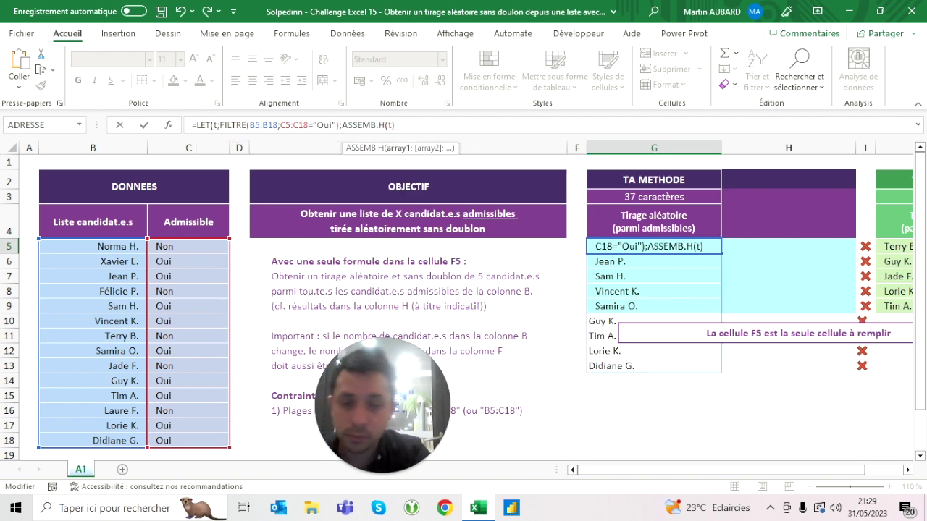
pyautogui.write(';t)')
pyautogui.press('Return')
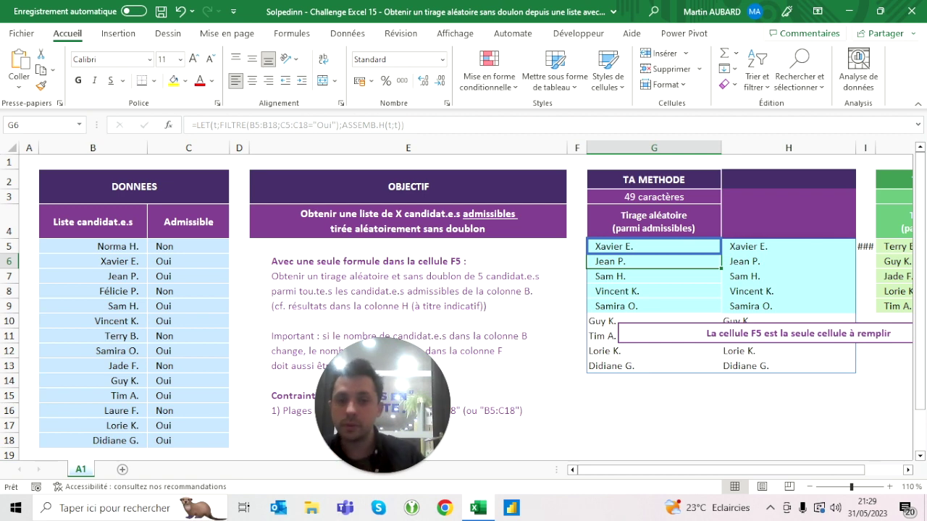
# Start replacing the second t in G5 with TABLEAU.ALEA
pyautogui.click(654, 246)
pyautogui.press('F2')
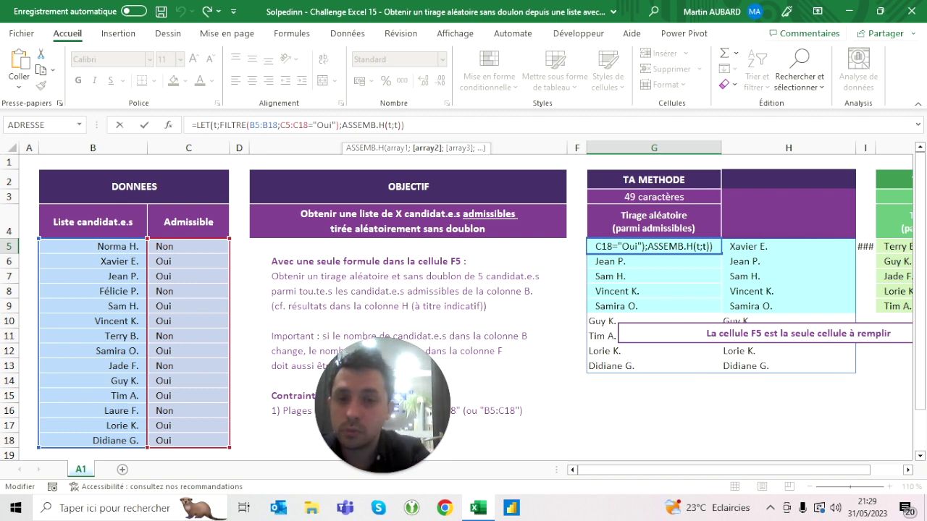
pyautogui.write(')')
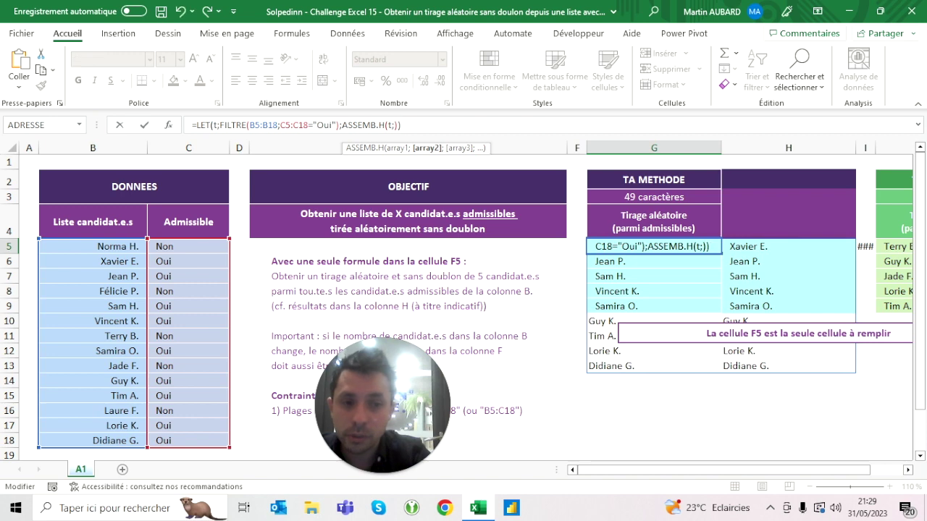
pyautogui.write('tableau.')
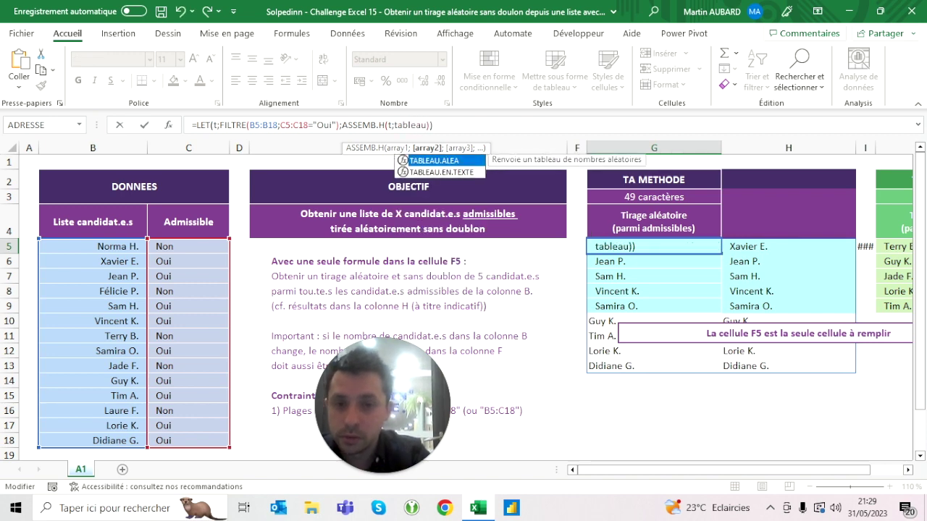
# Complete TABLEAU.ALEA(3) as the second column and inspect the random numbers in column H
pyautogui.press('Tab')
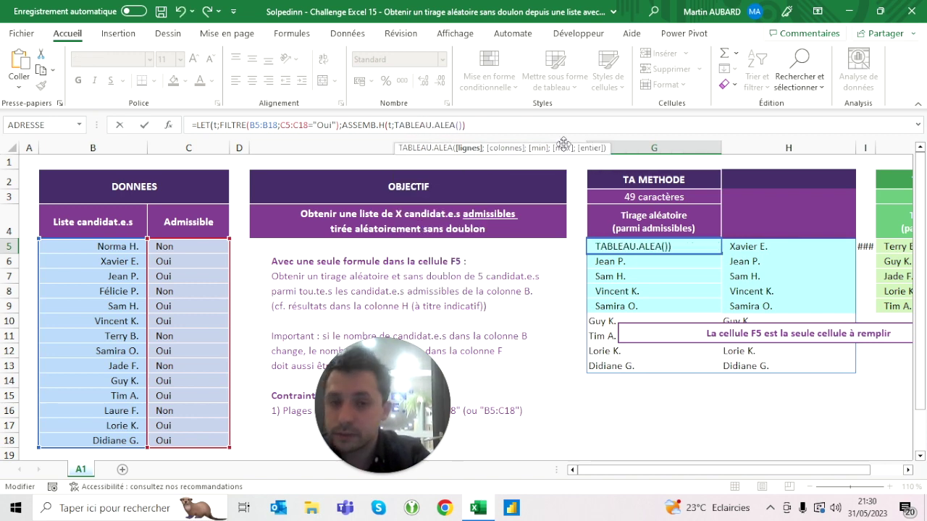
pyautogui.write('3)')
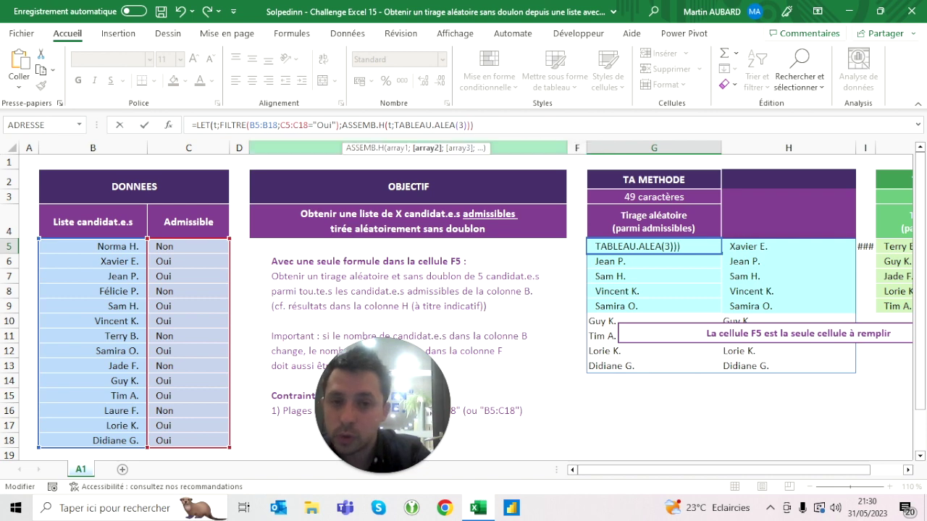
pyautogui.press('Return')
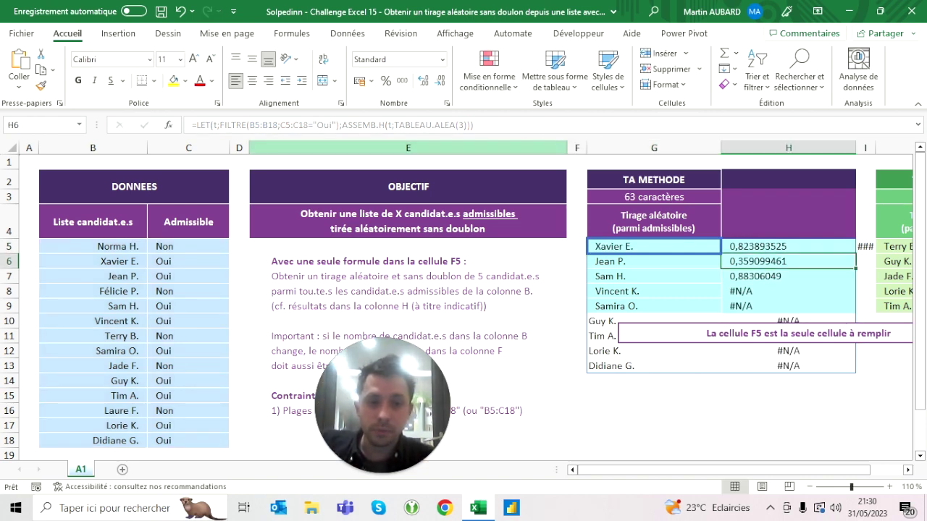
pyautogui.click(789, 276)
pyautogui.press('Down')
pyautogui.press('Down')
pyautogui.press('Down')
pyautogui.press('Down')
pyautogui.press('Down')
pyautogui.press('Down')
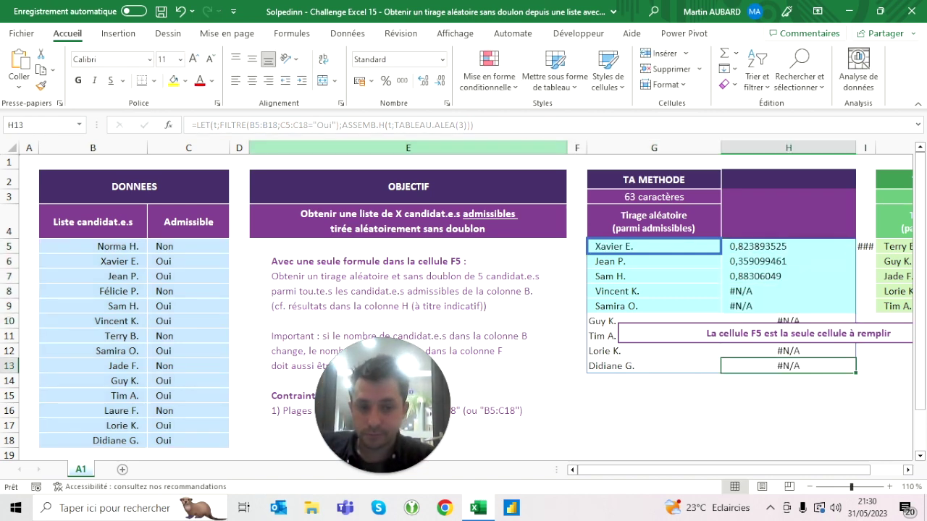
pyautogui.press('Up')
pyautogui.press('Up')
pyautogui.press('Up')
pyautogui.press('Up')
pyautogui.press('Up')
pyautogui.press('Up')
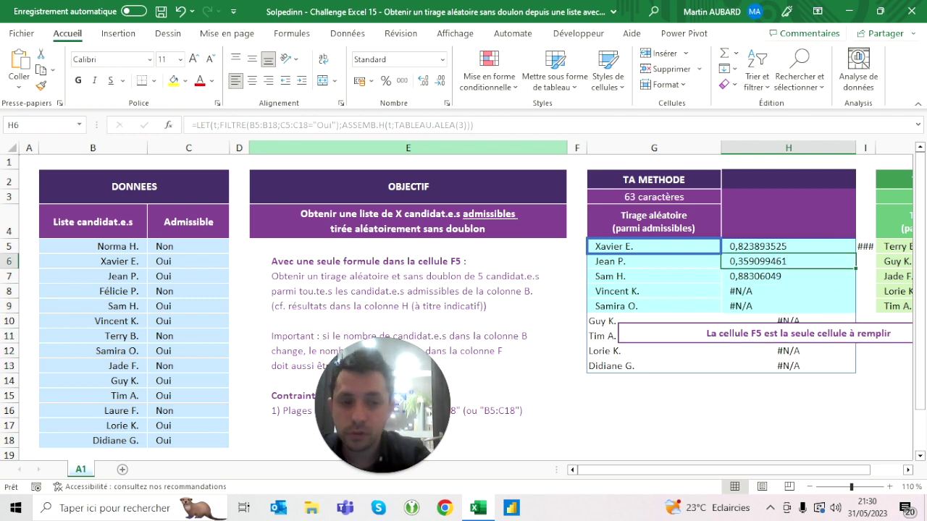
pyautogui.press('Up')
pyautogui.press('Up')
pyautogui.press('Left')
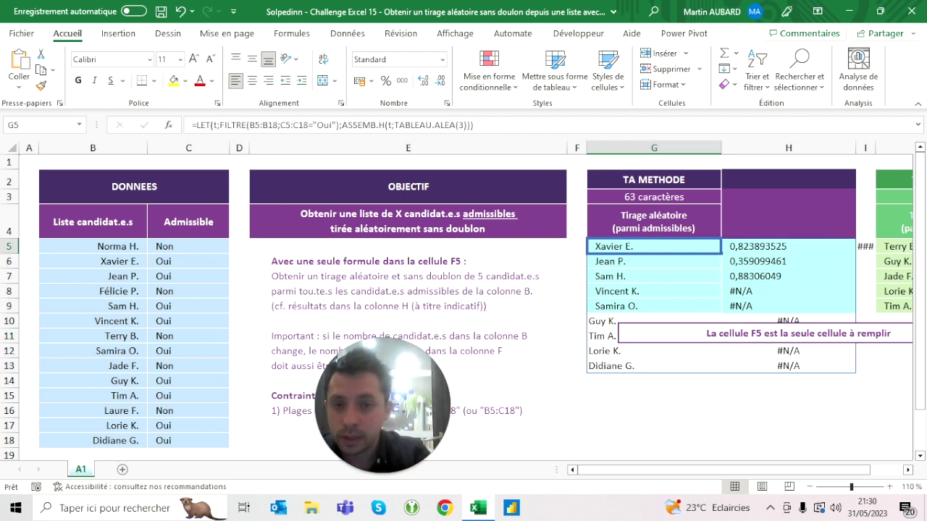
# Replace the 3 with NBVAL(t) so all nine candidates get a random number
pyautogui.press('F2')
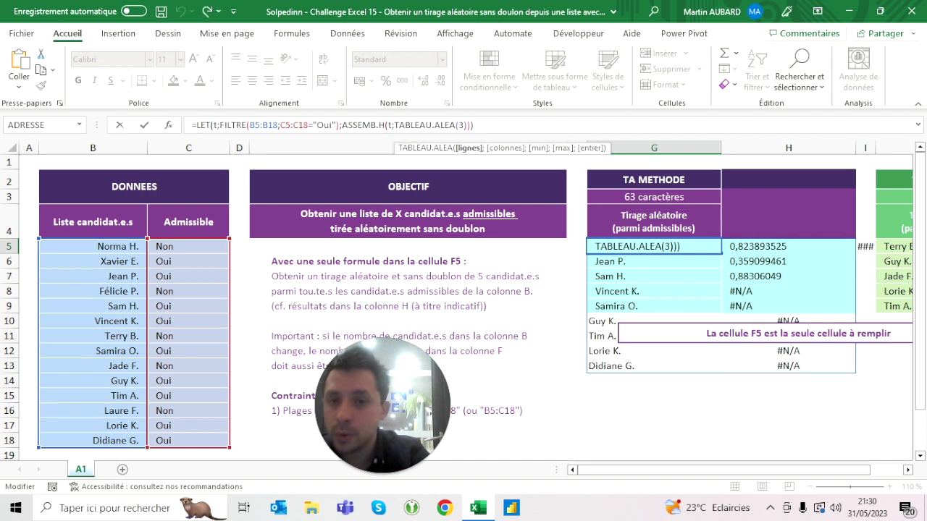
pyautogui.press('Left')
pyautogui.press('Left')
pyautogui.press('Left')
pyautogui.press('BackSpace')
pyautogui.write('nbval(t')
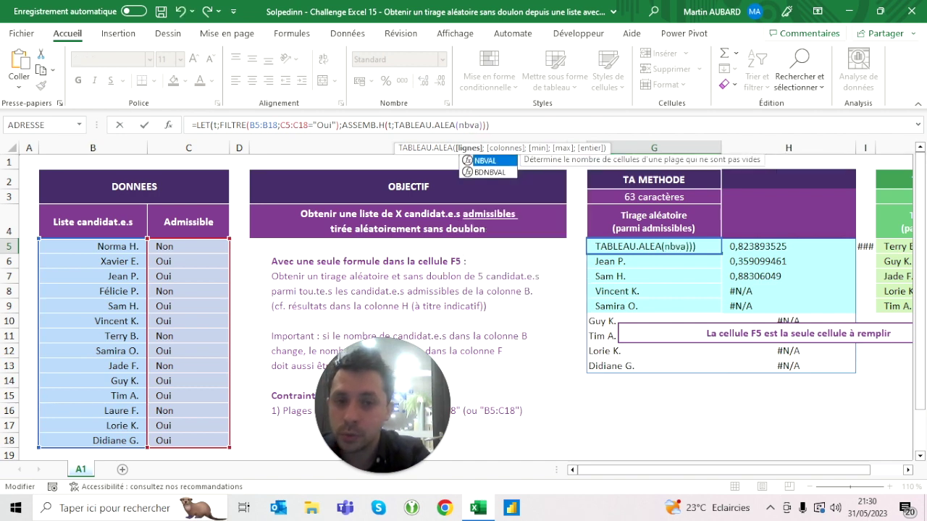
pyautogui.write(')')
pyautogui.press('Return')
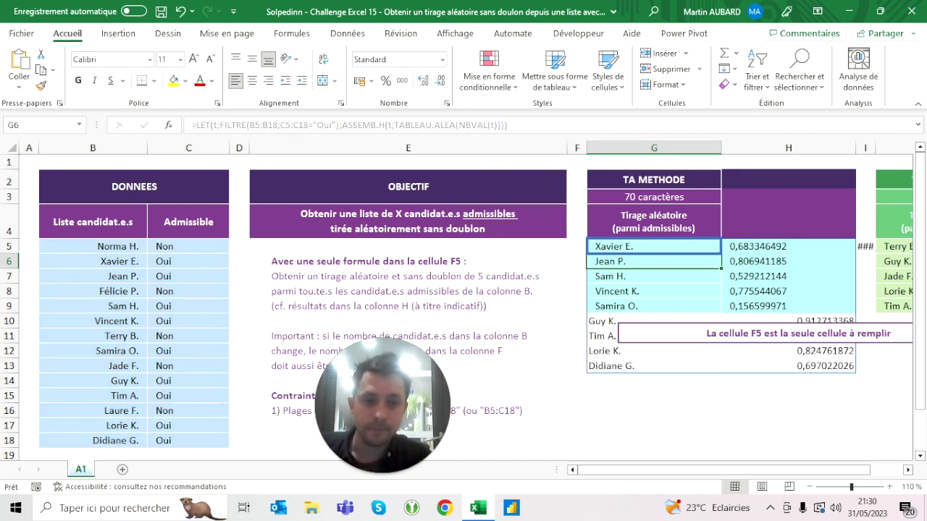
pyautogui.click(789, 246)
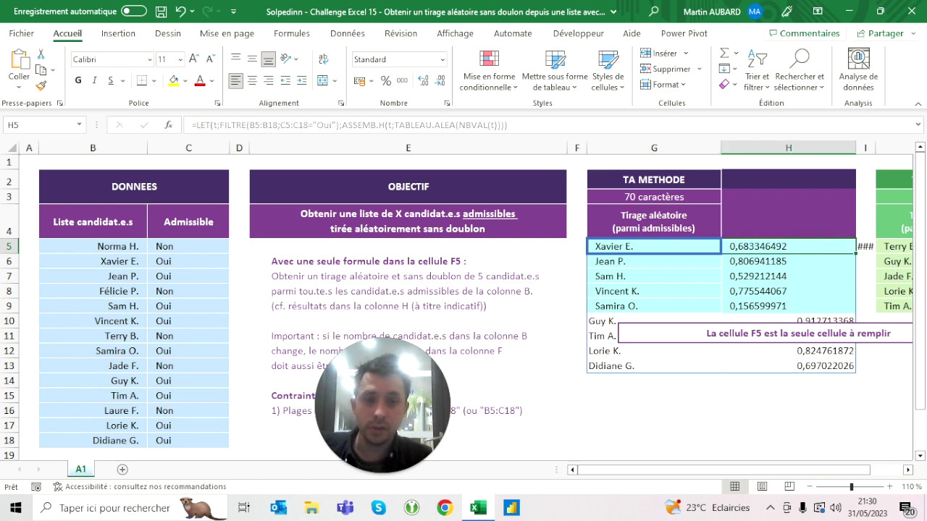
pyautogui.click(296, 34)
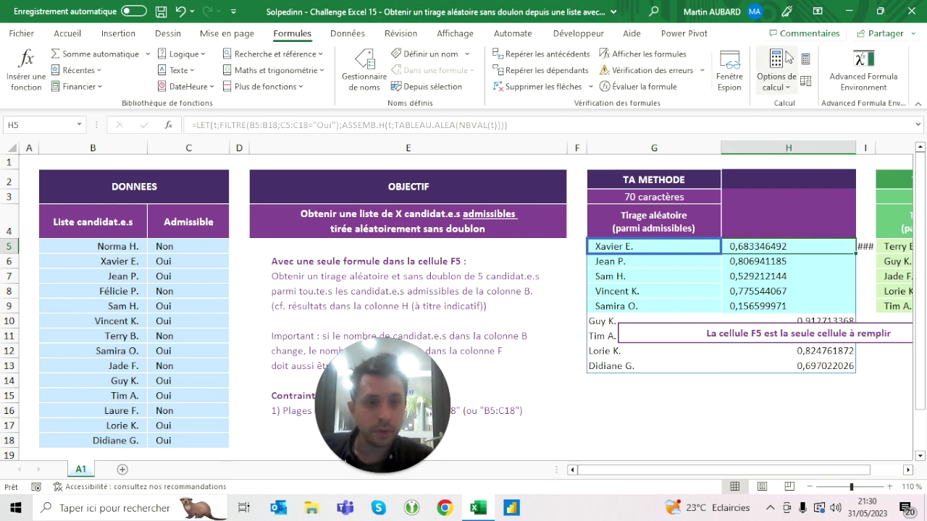
# Recalculate repeatedly with Calculer maintenant to redraw column H's numbers, then select the note
pyautogui.click(805, 61)
pyautogui.click(806, 61)
pyautogui.click(806, 61)
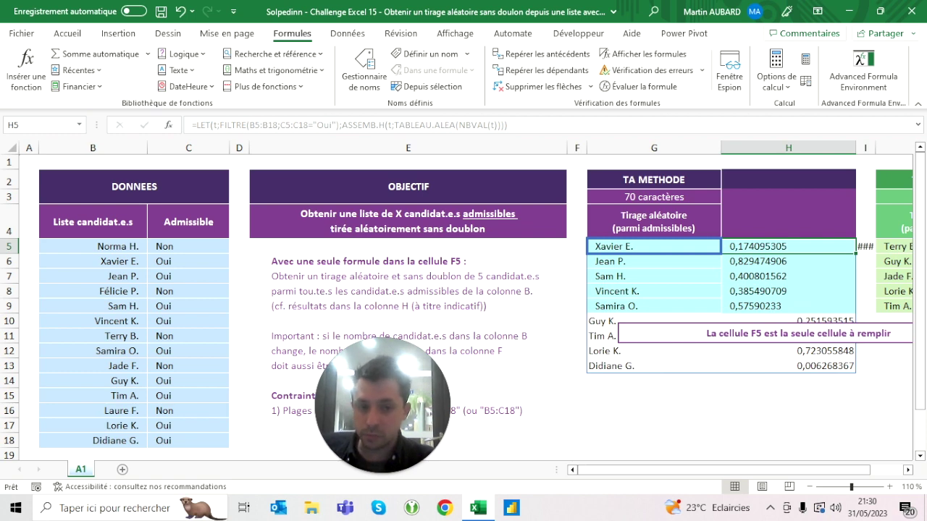
pyautogui.click(806, 61)
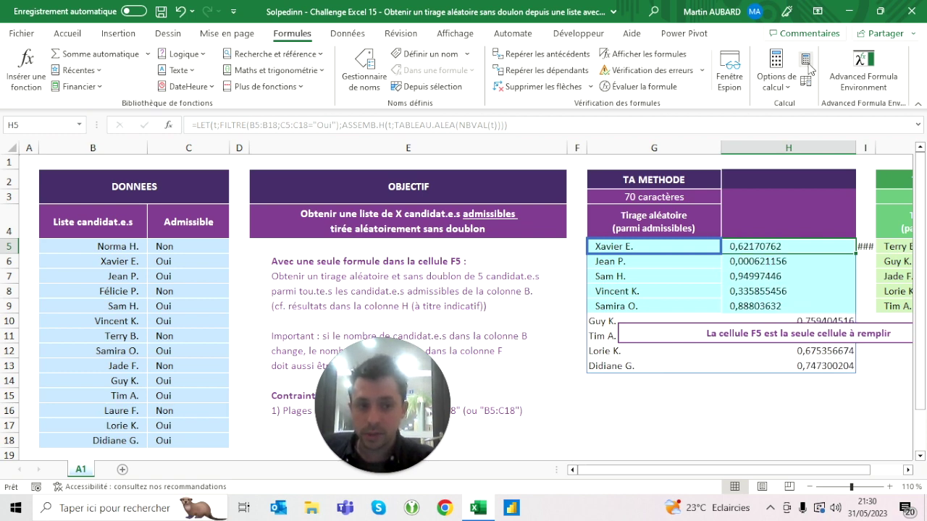
pyautogui.click(806, 61)
pyautogui.click(806, 62)
pyautogui.click(808, 64)
pyautogui.click(808, 64)
pyautogui.click(808, 64)
pyautogui.click(808, 64)
pyautogui.click(809, 65)
pyautogui.click(809, 65)
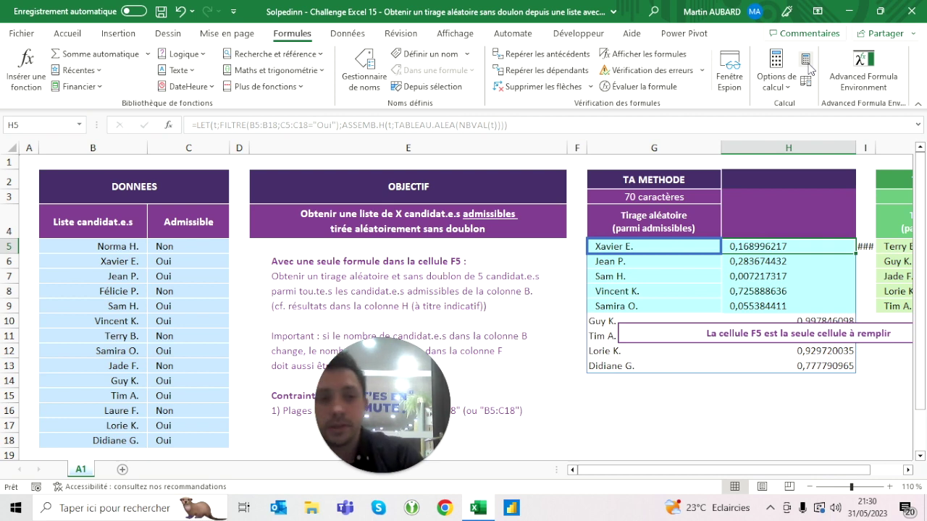
pyautogui.click(809, 65)
pyautogui.click(809, 65)
pyautogui.click(809, 64)
pyautogui.click(809, 64)
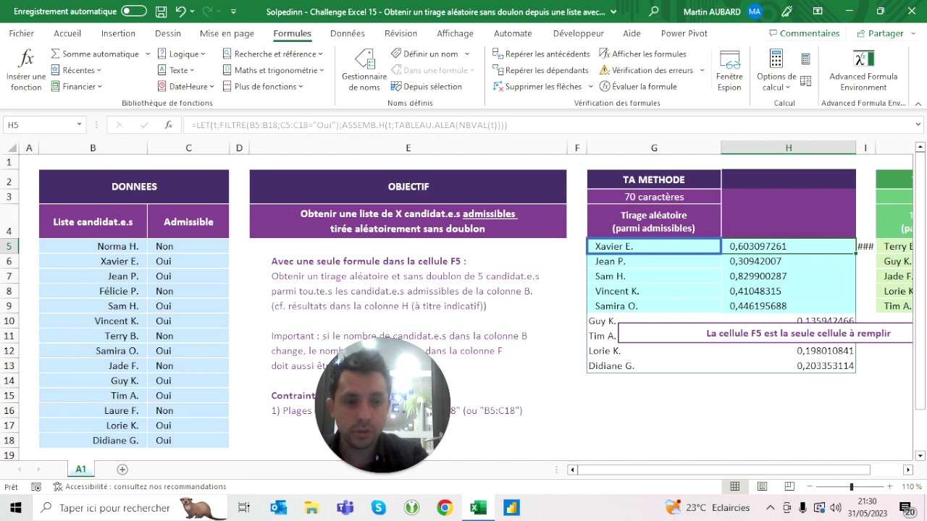
pyautogui.click(797, 333)
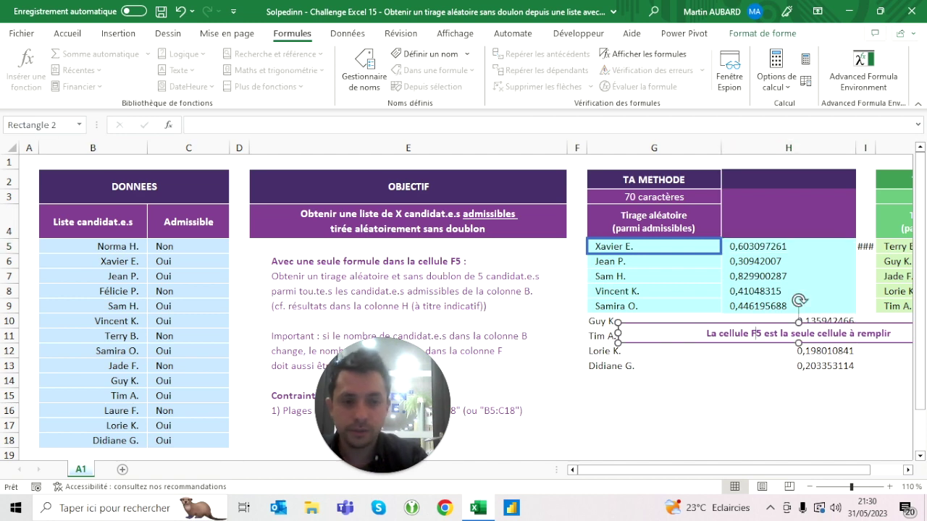
# Change the note's "La cellule F5" to "La cellule G5" and return to G5's formula
pyautogui.press('BackSpace')
pyautogui.write('G')
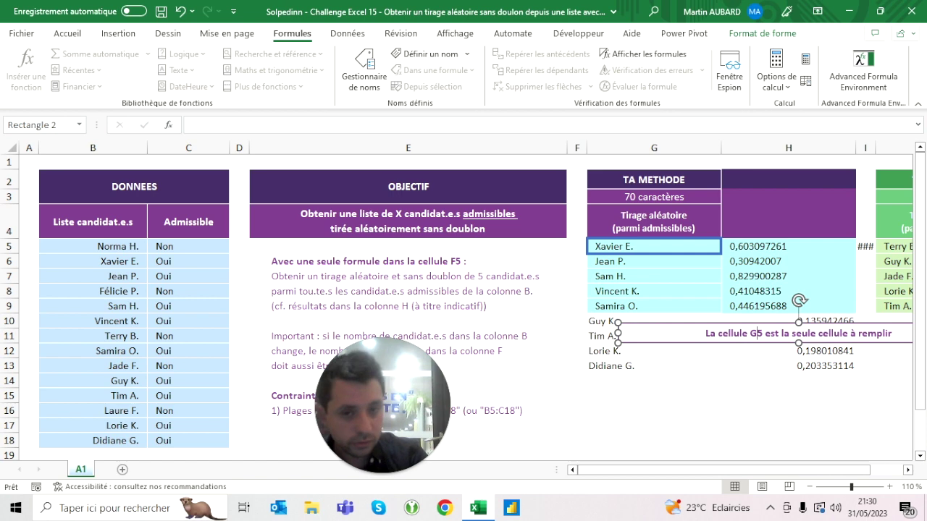
pyautogui.click(654, 411)
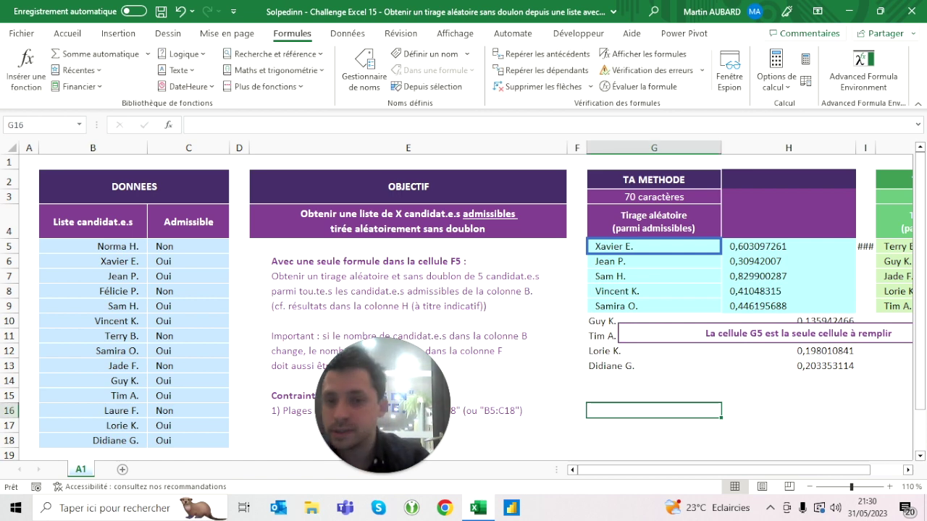
pyautogui.press('Up')
pyautogui.press('Up')
pyautogui.press('Up')
pyautogui.press('Up')
pyautogui.press('Up')
pyautogui.press('Up')
pyautogui.press('Up')
pyautogui.press('Up')
pyautogui.press('Up')
pyautogui.press('Up')
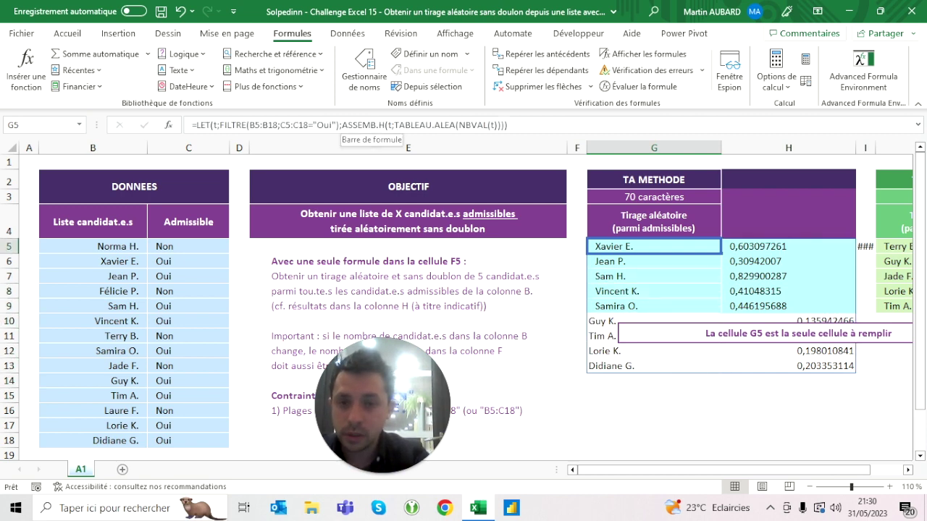
pyautogui.click(371, 125)
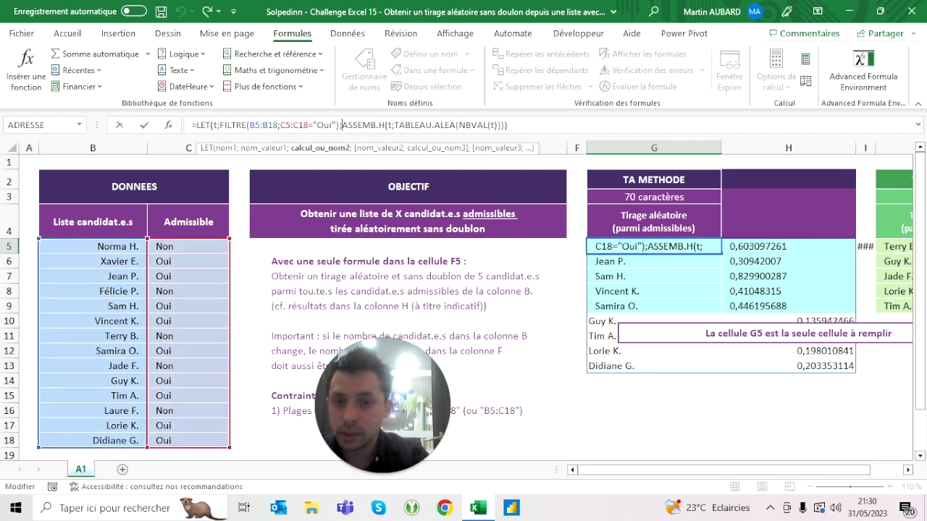
# Wrap ASSEMB.H in TRIER(…;2) so G5 sorts the pairs by their random number
pyautogui.write('trier(')
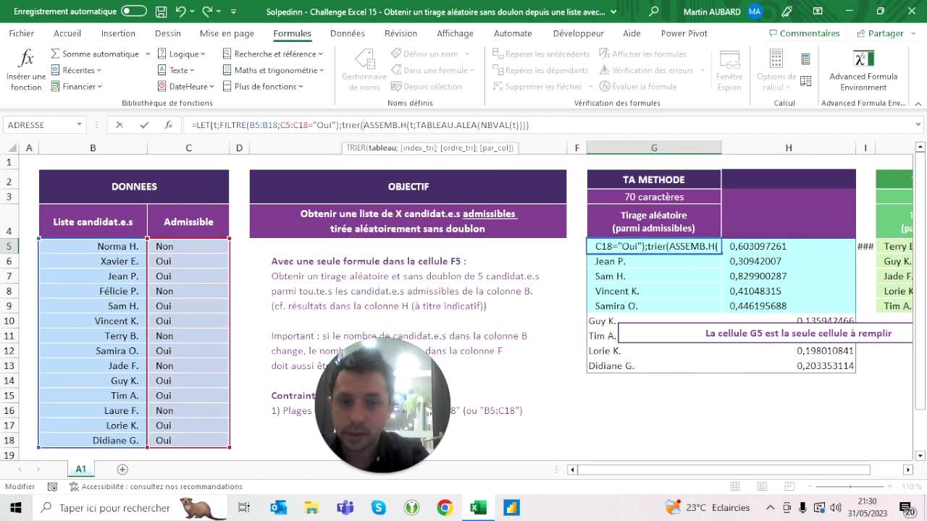
pyautogui.click(521, 125)
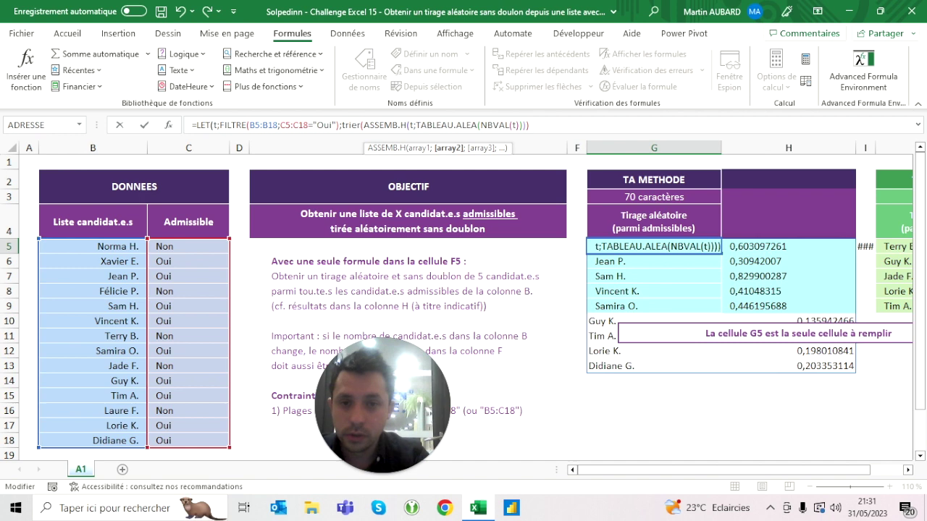
pyautogui.click(526, 125)
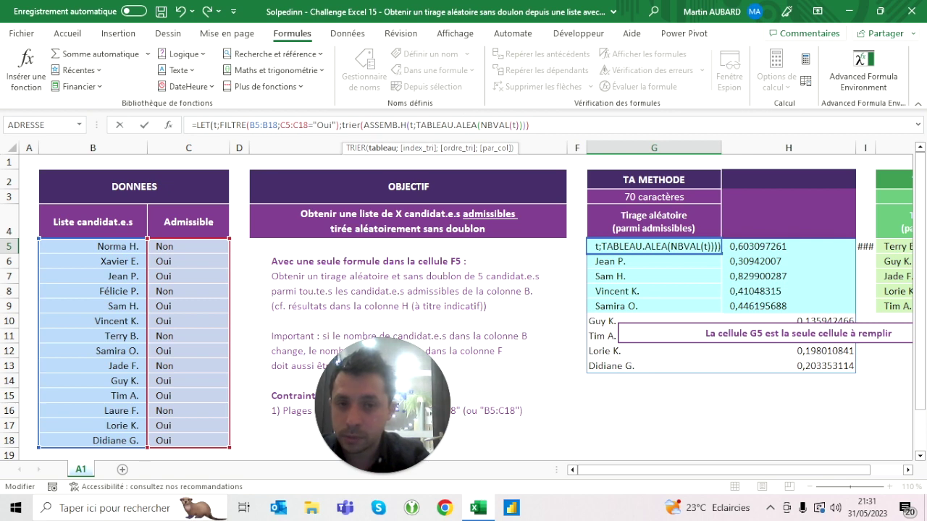
pyautogui.write(';')
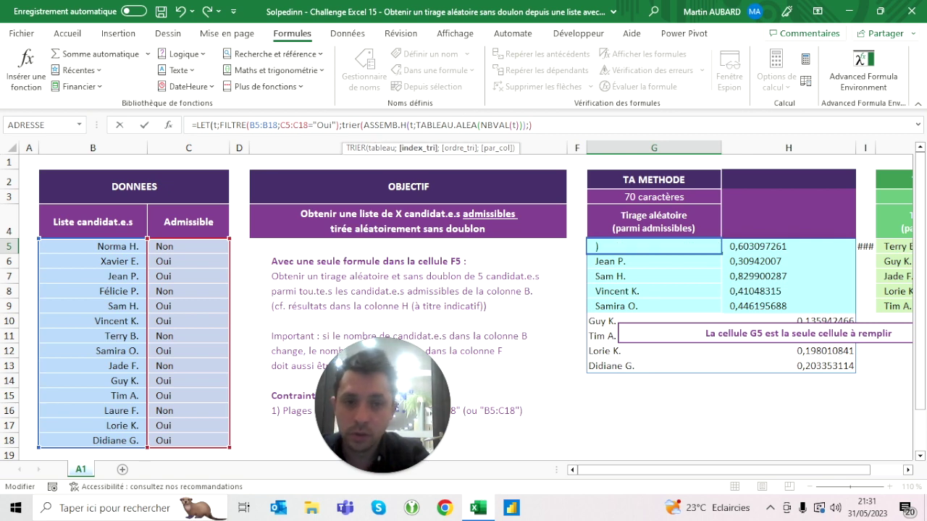
pyautogui.write('2')
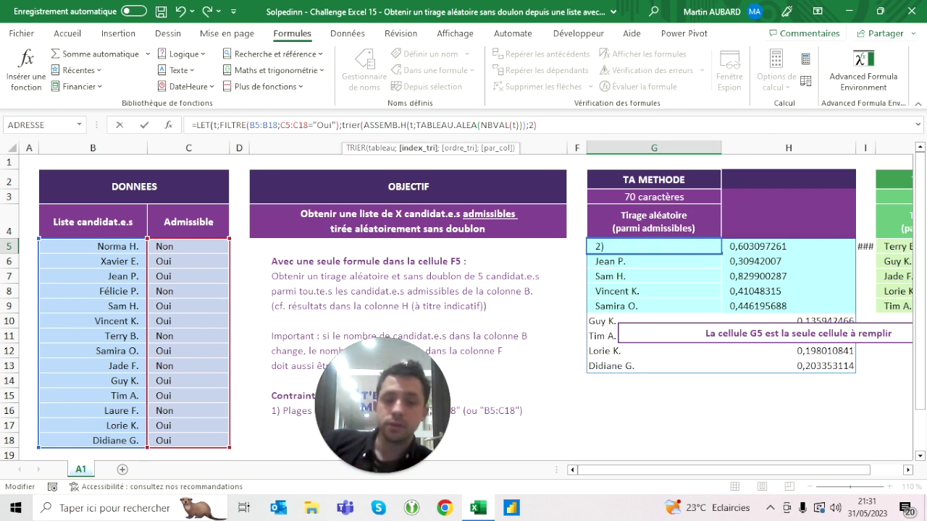
pyautogui.write(')')
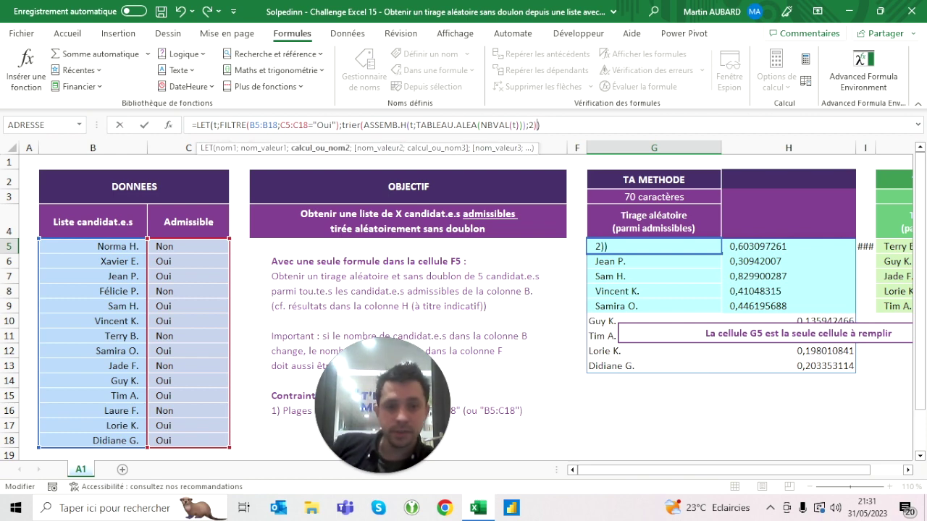
pyautogui.hotkey('ctrl', 'Return')
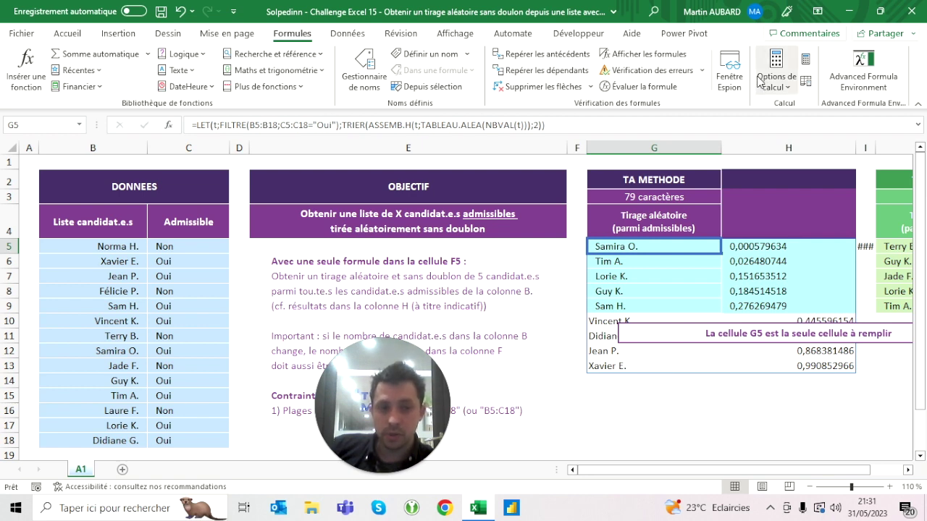
pyautogui.click(805, 61)
# Recalculate six more times, reshuffling the candidate order in column G each time
pyautogui.click(805, 61)
pyautogui.click(805, 61)
pyautogui.click(805, 61)
pyautogui.click(805, 61)
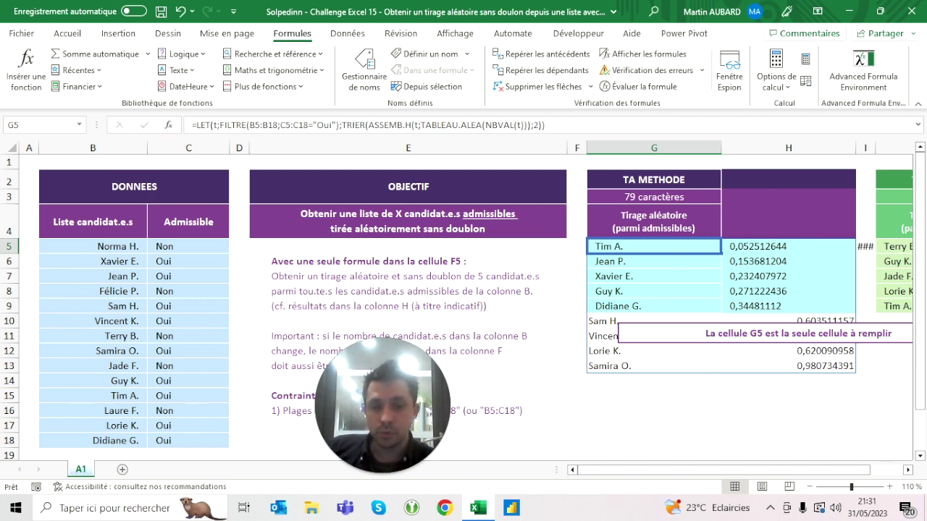
pyautogui.click(807, 63)
pyautogui.click(806, 62)
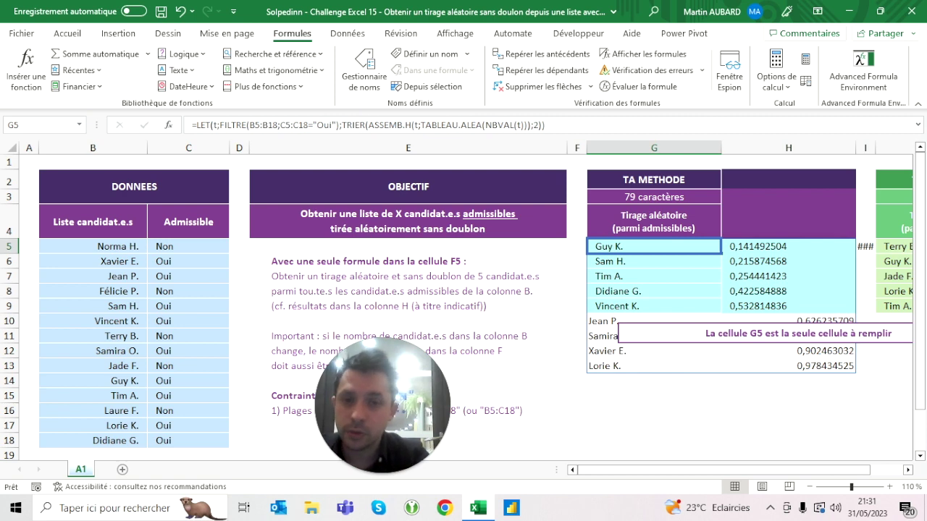
pyautogui.click(342, 125)
# Wrap the TRIER expression in G5 with PRENDRE(…;;1) so only the first column of names remains
pyautogui.write('pren')
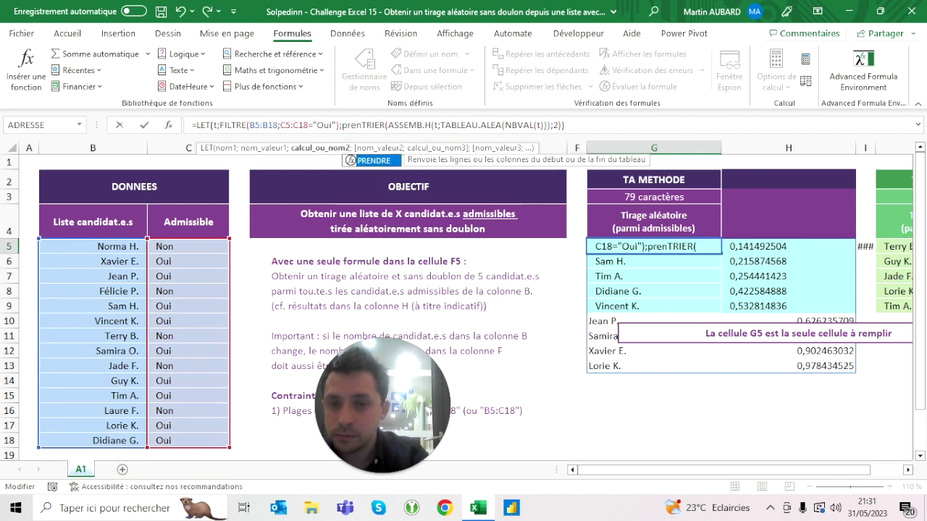
pyautogui.write('ds')
pyautogui.press('BackSpace')
pyautogui.write('re(')
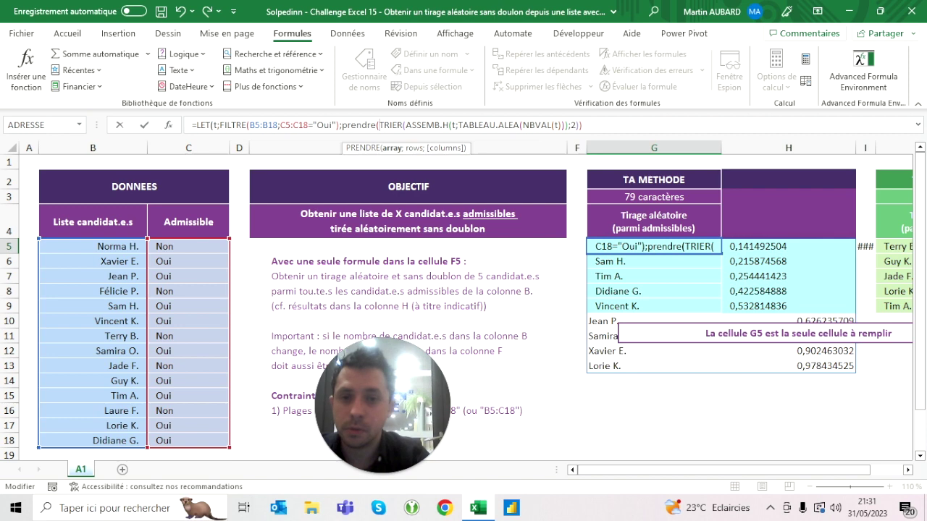
pyautogui.press('End')
pyautogui.press('Left')
pyautogui.write(';;1')
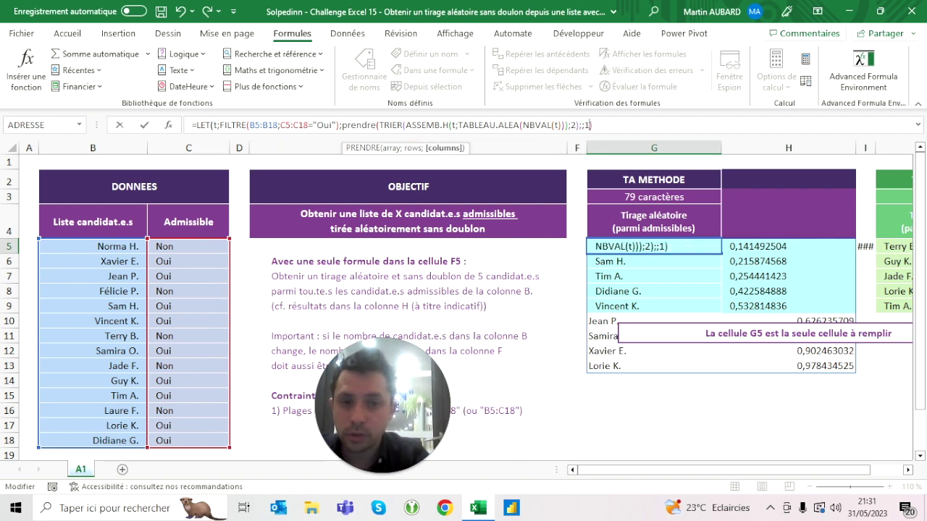
pyautogui.write(')')
pyautogui.press('Left')
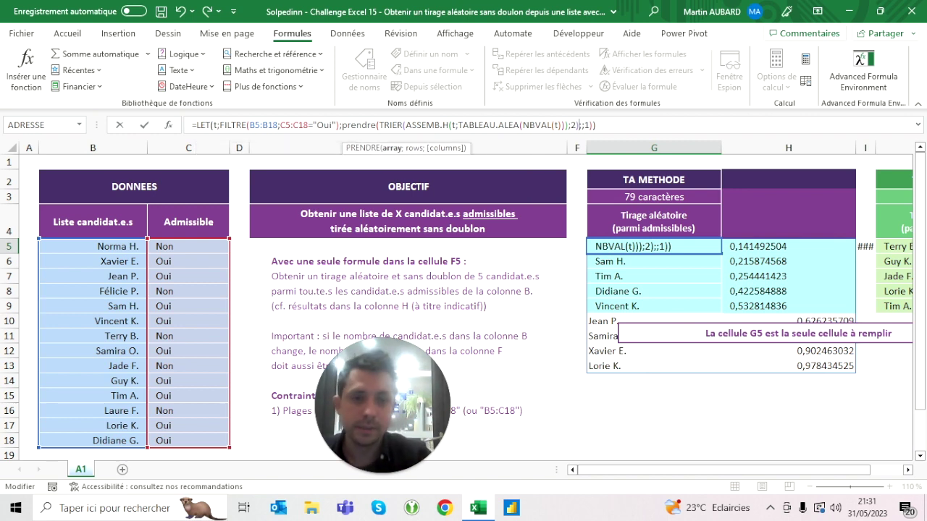
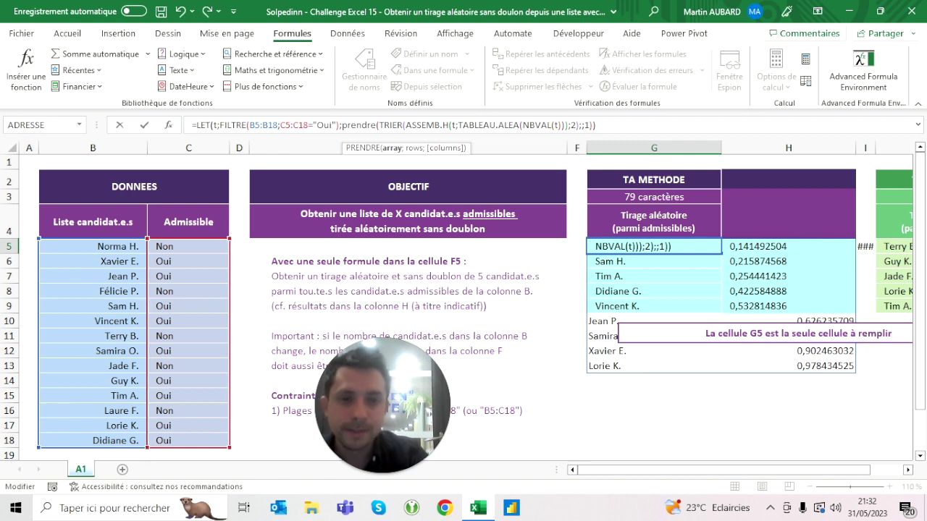
# Commit the LET formula in G5 and delete helper column H of random values
pyautogui.hotkey('ctrl', 'Return')
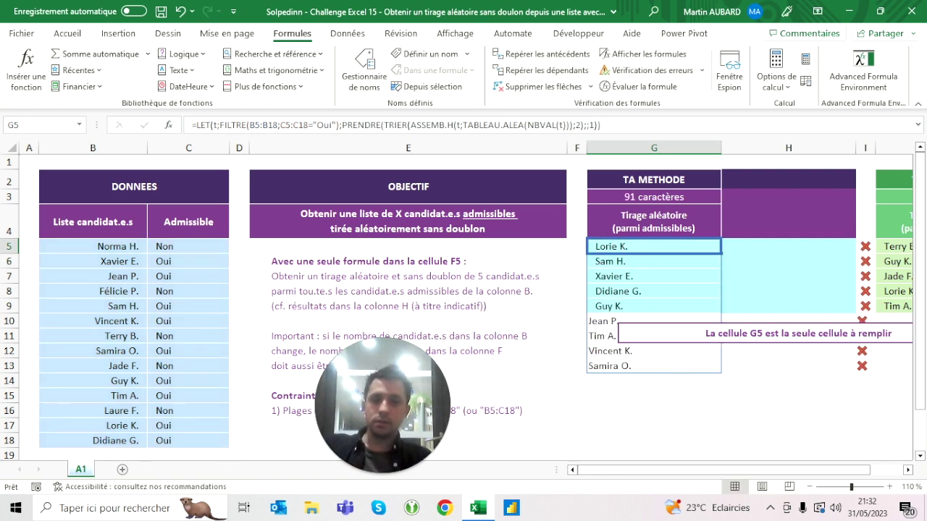
pyautogui.click(789, 148)
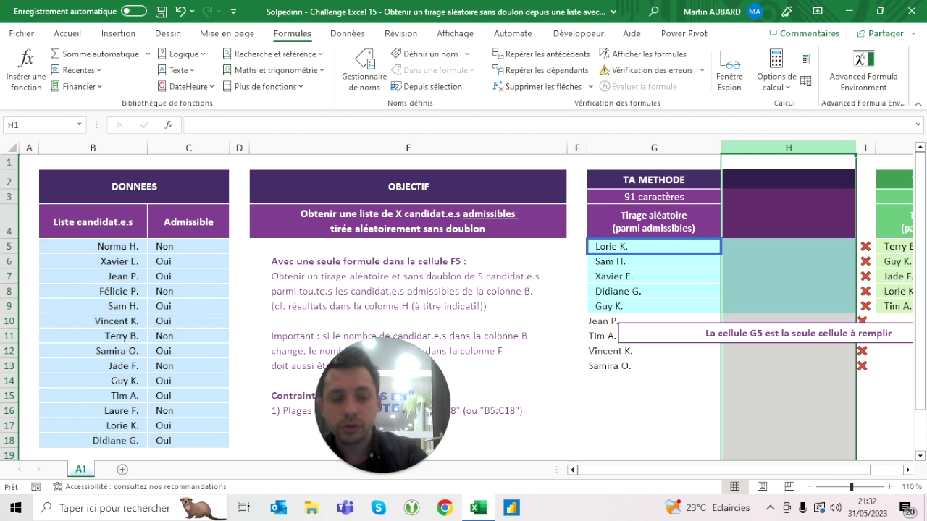
pyautogui.hotkey('ctrl', '-')
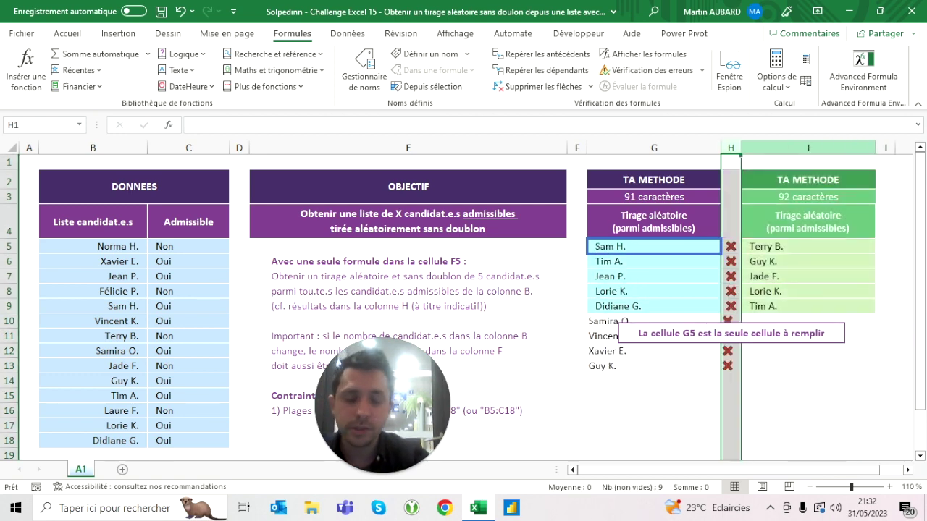
pyautogui.click(654, 221)
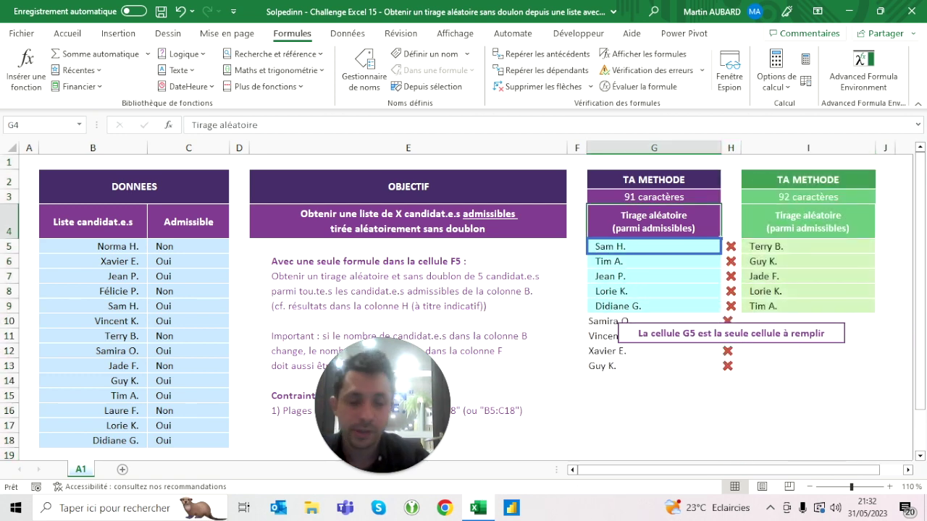
# Recalculate six times to check that the G5 list reshuffles randomly
pyautogui.click(811, 62)
pyautogui.click(811, 62)
pyautogui.click(811, 62)
pyautogui.click(811, 62)
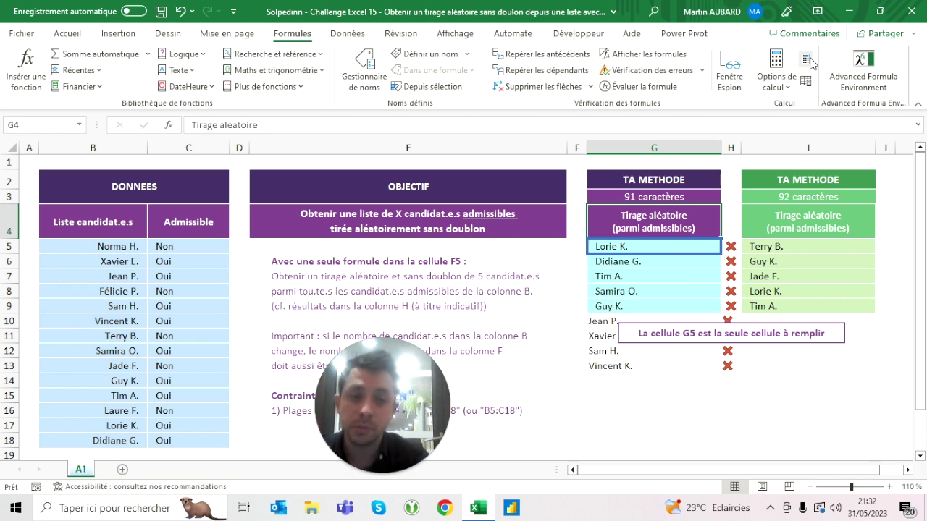
pyautogui.click(811, 62)
pyautogui.click(811, 62)
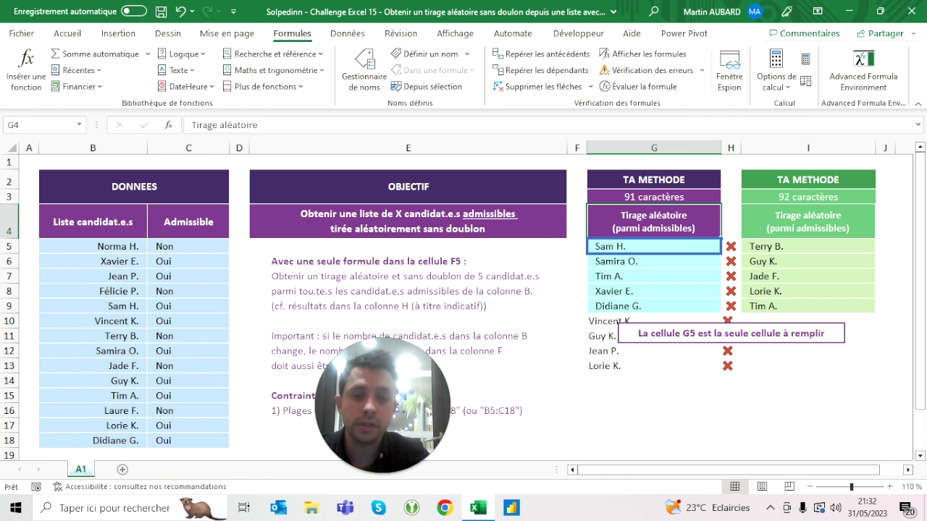
pyautogui.press('Down')
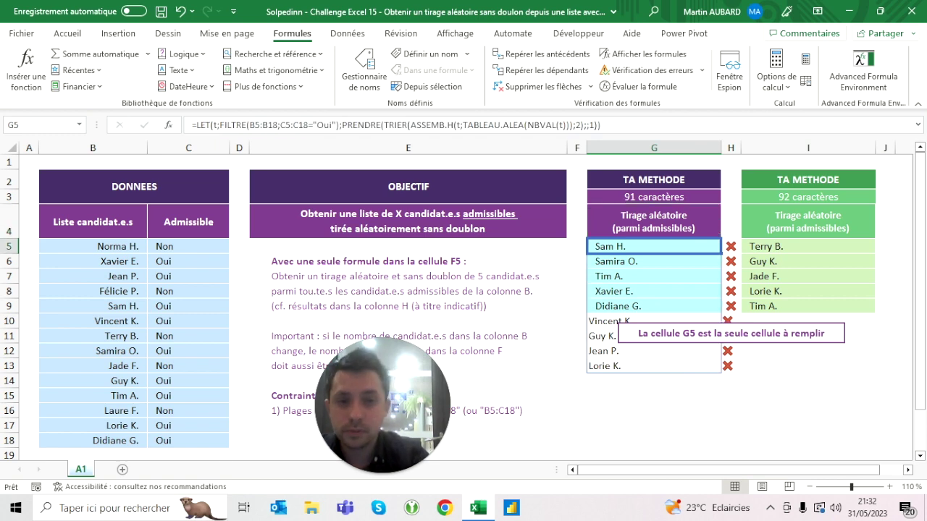
# Change PRENDRE's rows argument in the G5 formula to 5
pyautogui.press('F2')
pyautogui.press('Left')
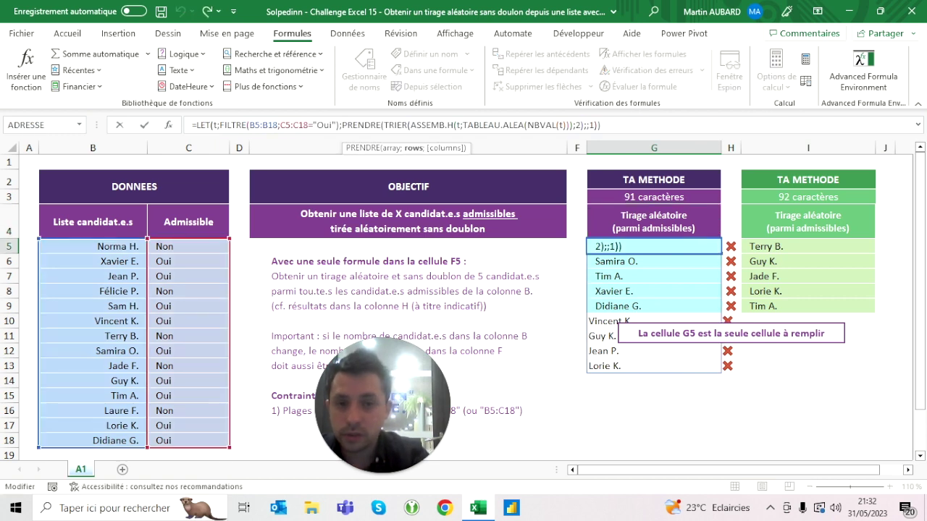
pyautogui.press('Left')
pyautogui.press('Left')
pyautogui.write('5')
pyautogui.press('Return')
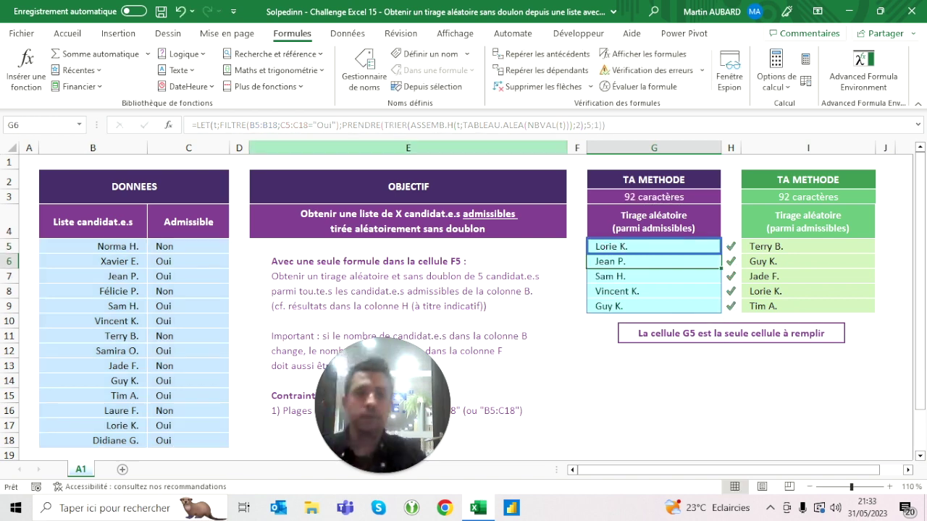
# Recalculate repeatedly to test the five-name draw, then select B5:B18 to count candidates
pyautogui.click(806, 61)
pyautogui.click(806, 61)
pyautogui.click(807, 64)
pyautogui.click(806, 63)
pyautogui.click(806, 63)
pyautogui.click(806, 64)
pyautogui.click(806, 63)
pyautogui.click(806, 63)
pyautogui.click(806, 64)
pyautogui.click(806, 64)
pyautogui.click(806, 64)
pyautogui.click(806, 64)
pyautogui.click(806, 64)
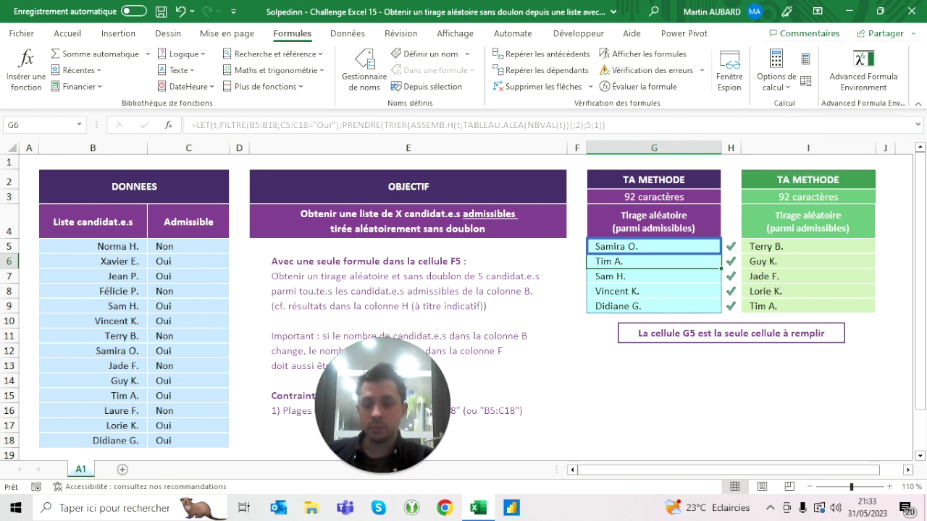
pyautogui.moveTo(93, 246); pyautogui.dragTo(93, 440)
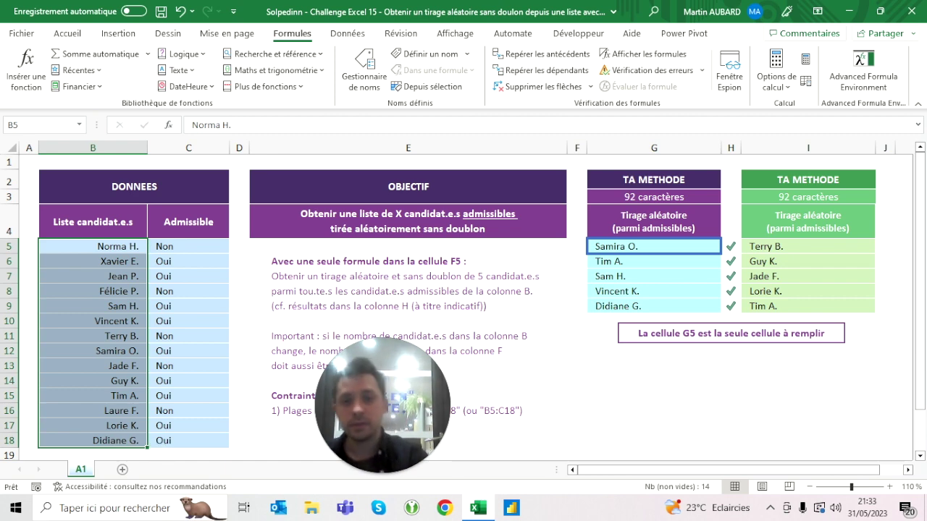
pyautogui.click(654, 221)
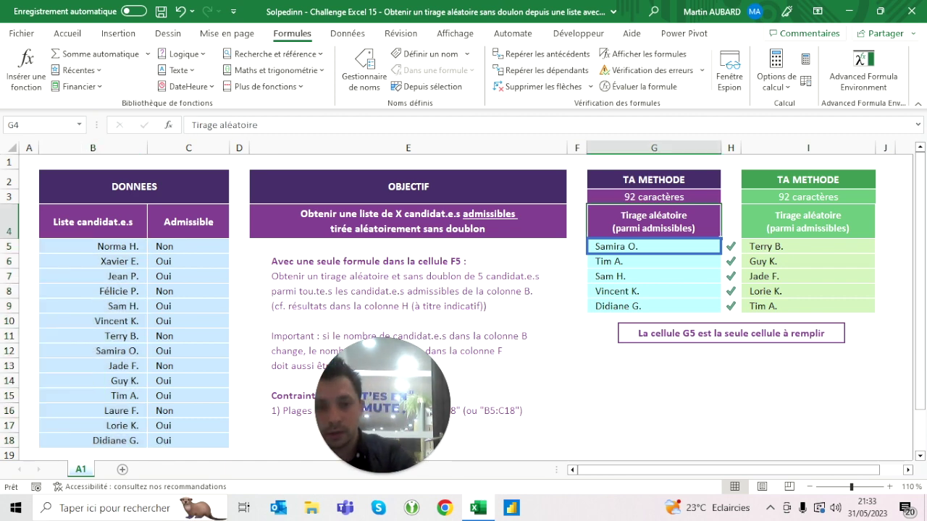
pyautogui.click(654, 246)
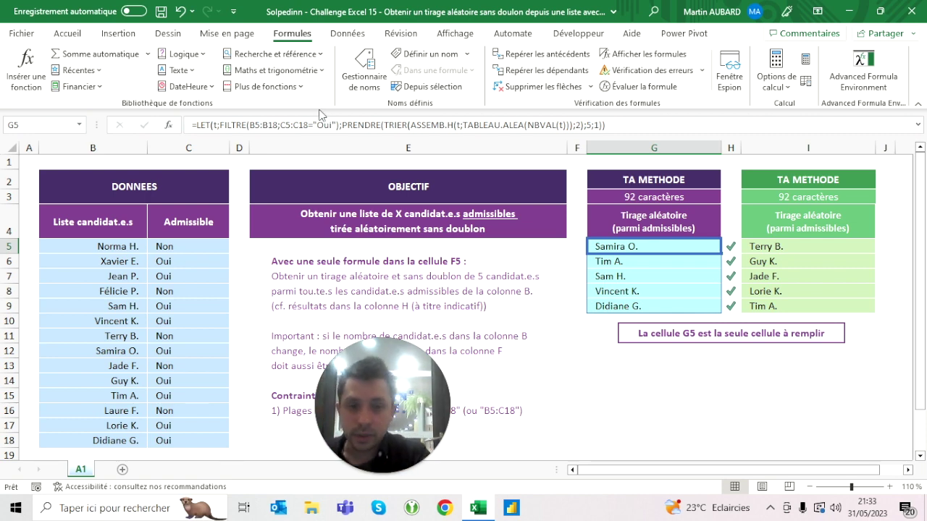
pyautogui.click(217, 125)
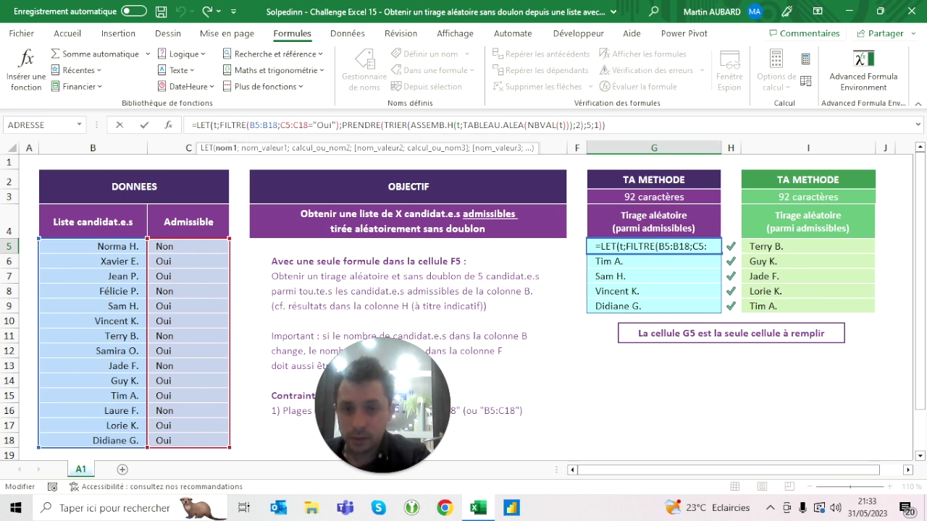
pyautogui.click(461, 126)
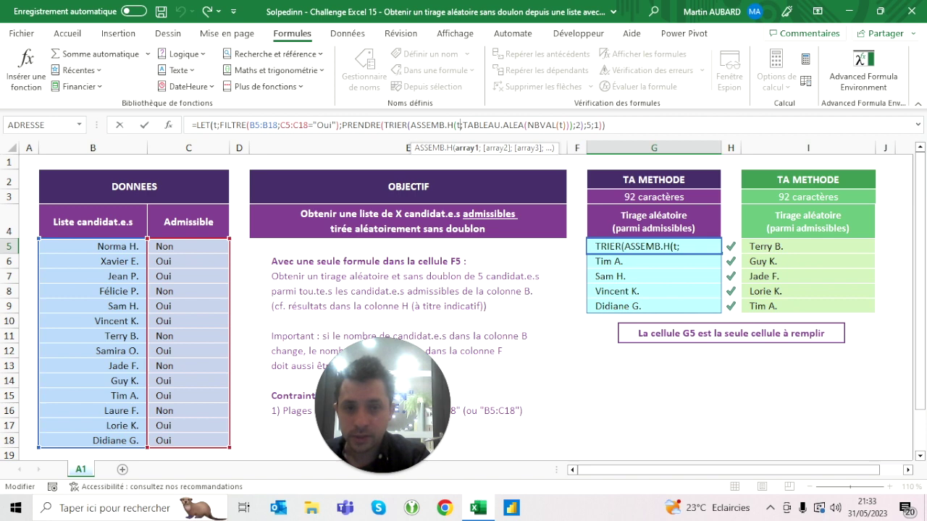
pyautogui.click(561, 125)
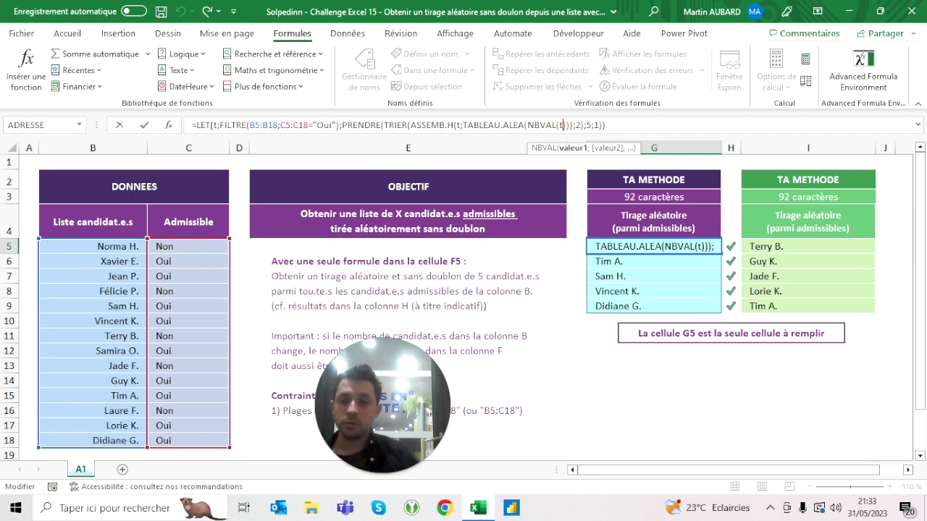
pyautogui.click(218, 126)
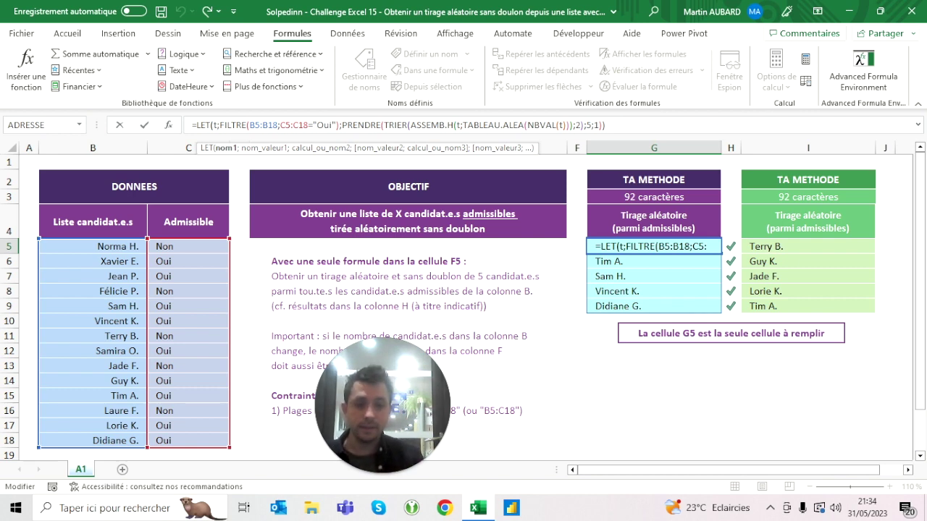
pyautogui.press('Return')
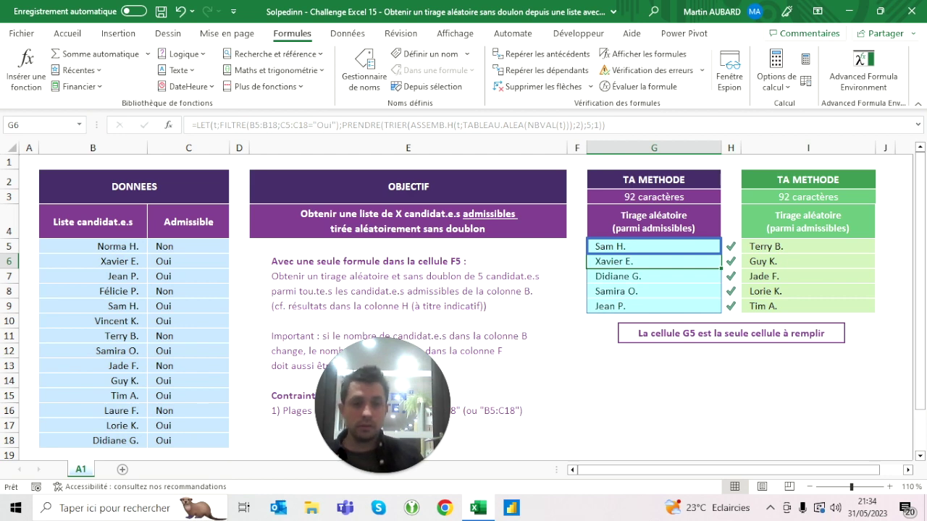
pyautogui.click(654, 246)
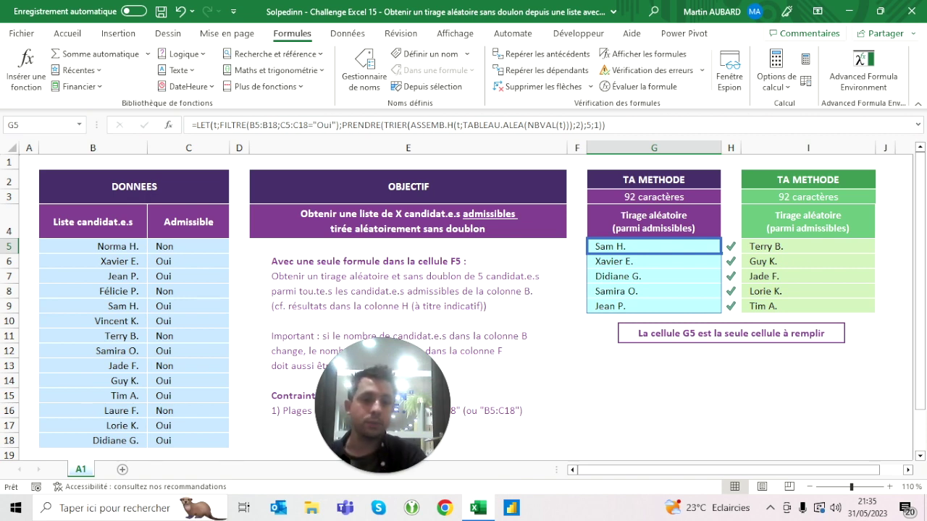
pyautogui.click(653, 366)
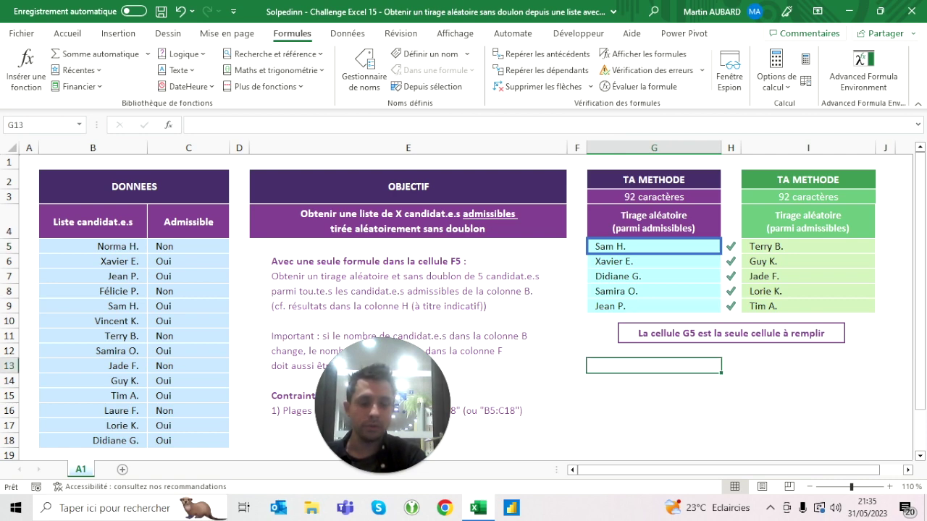